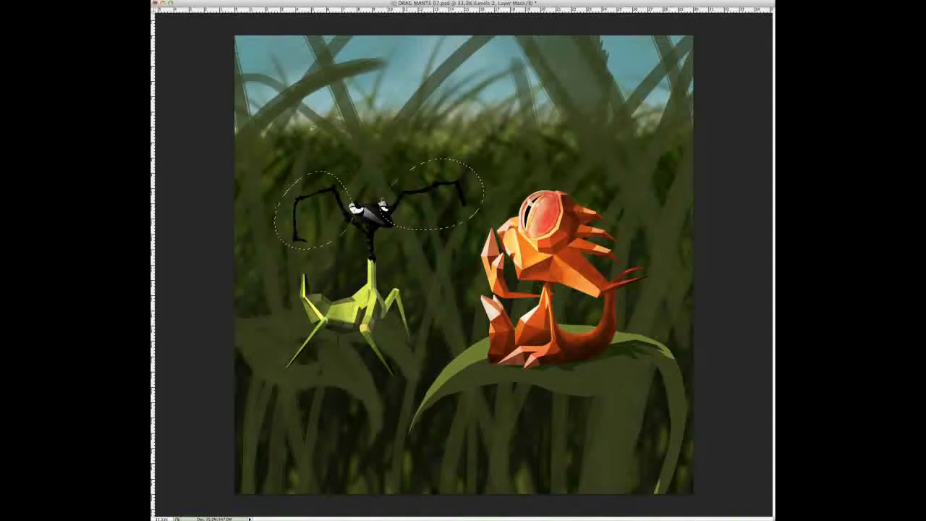
Step: Drop the antenna selection, activate the mantis layer mask and load the mantis outline as a selection
left_click_drag(447, 200, 456, 206)
key("ctrl+d")
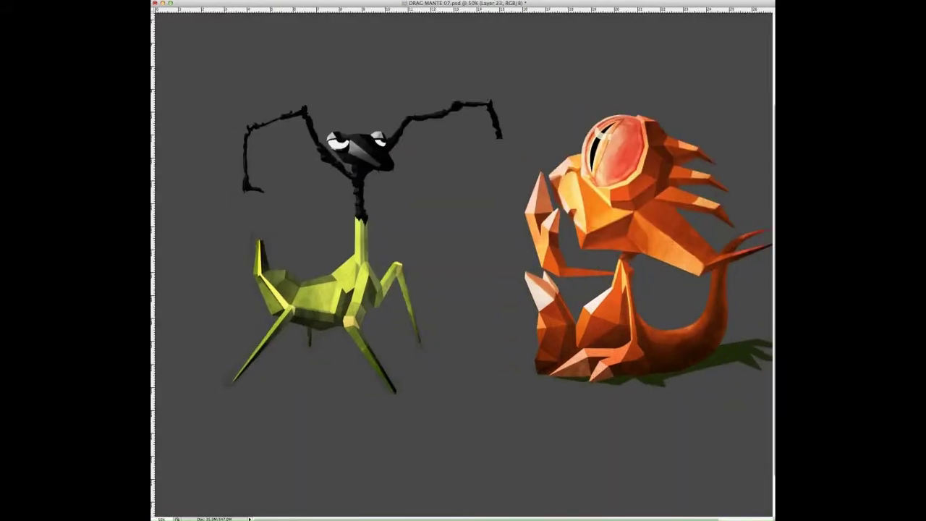
key("alt+bracketright")
key("ctrl+plus")
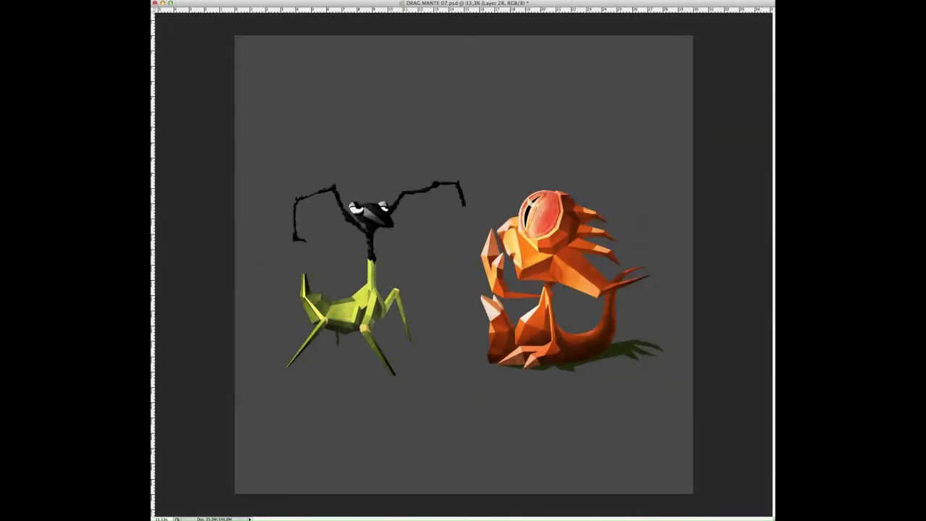
Step: Paint brown textured earth bands across the canvas and flatten the grass tips along the horizon
left_click_drag(238, 209, 737, 238)
left_click_drag(738, 275, 246, 304)
mouse_move(239, 340)
left_mouse_down()
mouse_move(748, 352)
mouse_move(750, 423)
left_mouse_up()
mouse_move(199, 394)
left_mouse_down()
mouse_move(648, 407)
mouse_move(227, 436)
mouse_move(246, 477)
mouse_move(680, 459)
left_mouse_up()
mouse_move(238, 181)
left_mouse_down()
mouse_move(698, 185)
mouse_move(665, 206)
mouse_move(729, 190)
mouse_move(395, 164)
left_mouse_up()
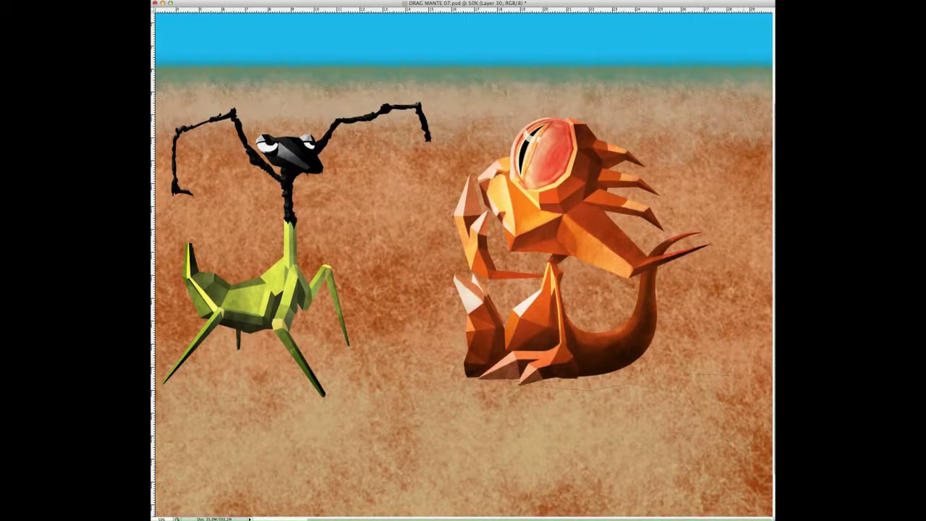
key("ctrl+minus")
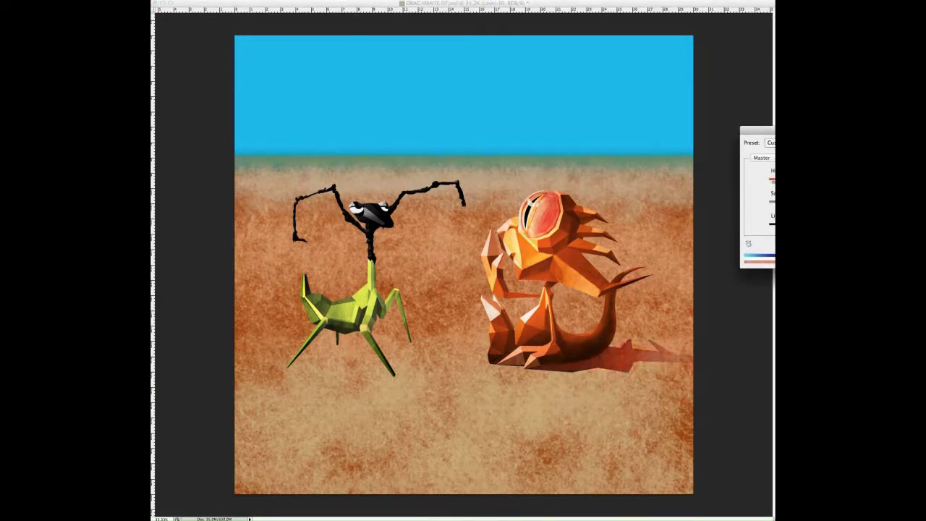
Step: Apply the reddish shadow tint, then paint soft white clouds and a white horizon haze
key("Return")
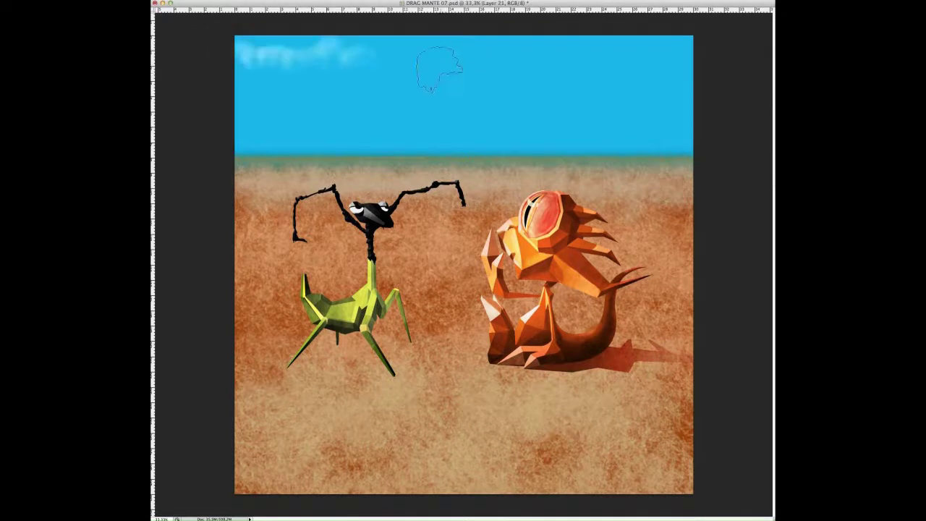
mouse_move(245, 51)
left_mouse_down()
mouse_move(683, 98)
mouse_move(531, 100)
left_mouse_up()
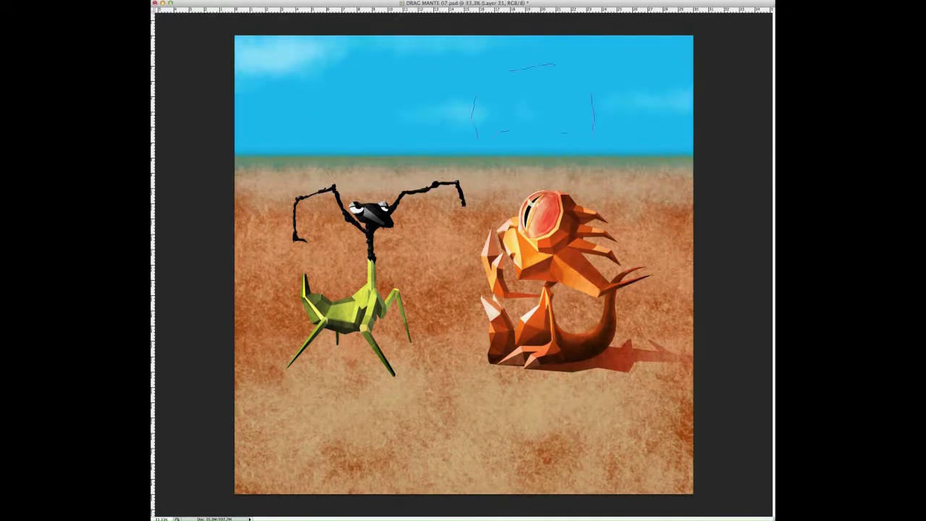
left_click_drag(246, 95, 266, 94)
left_click_drag(624, 73, 654, 73)
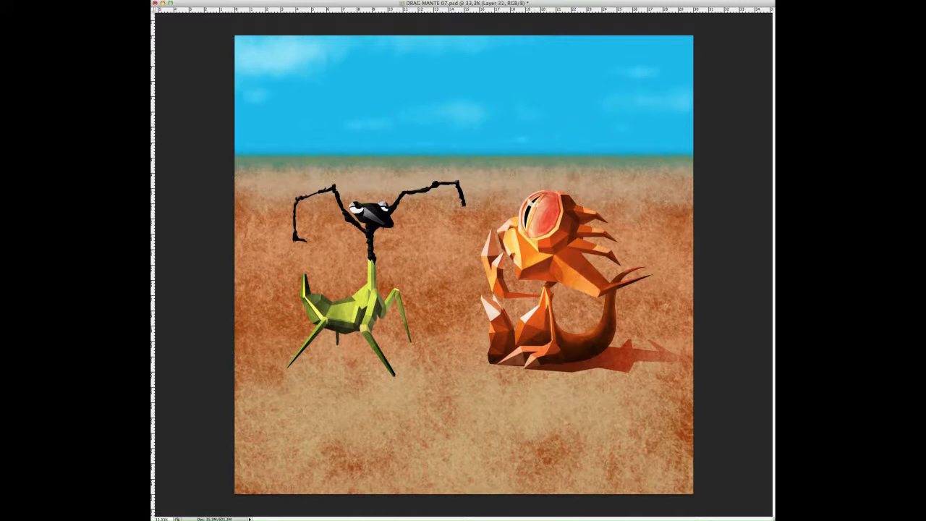
left_click_drag(450, 164, 443, 109)
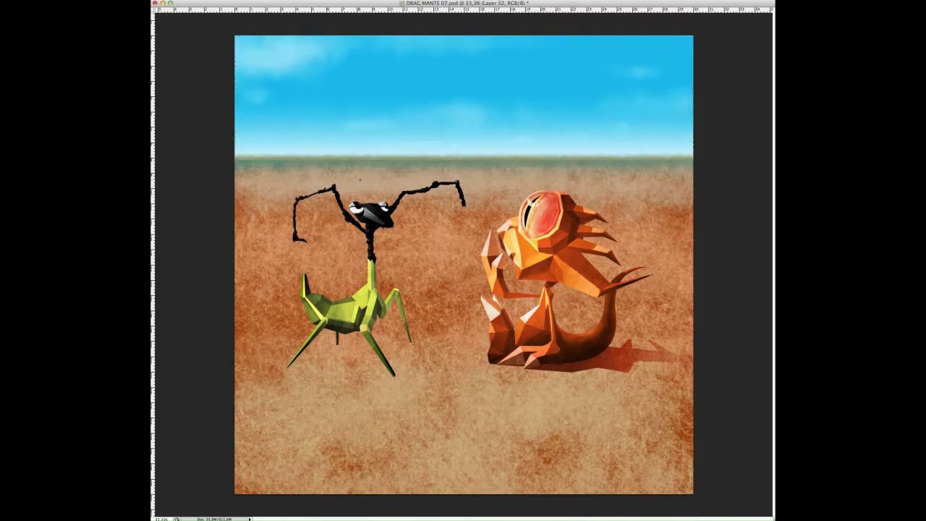
Step: Paste the ground and start Free Transform to raise it over the horizon band
key("ctrl+d")
key("ctrl+v")
key("ctrl+t")
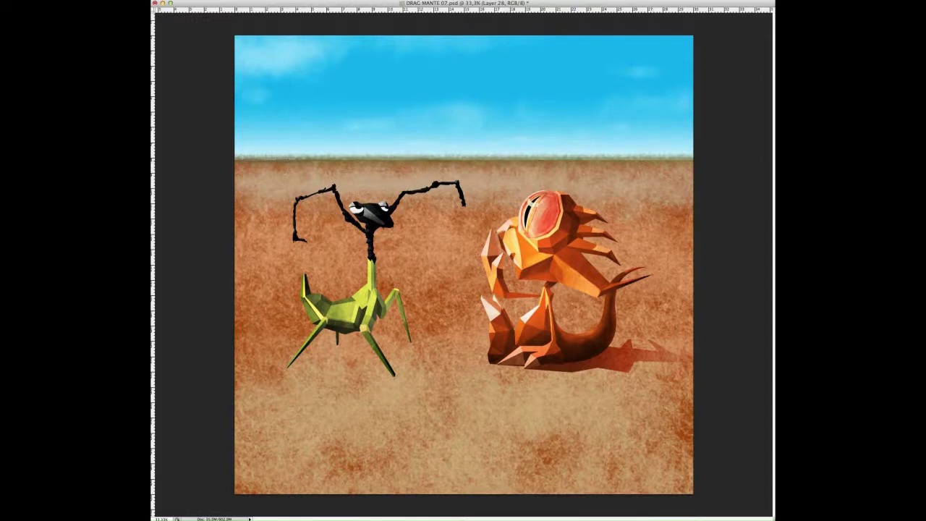
Step: Paint a grey smoke plume on the right horizon and fill the mantis's cast shadow with grey
left_click_drag(658, 153, 691, 143)
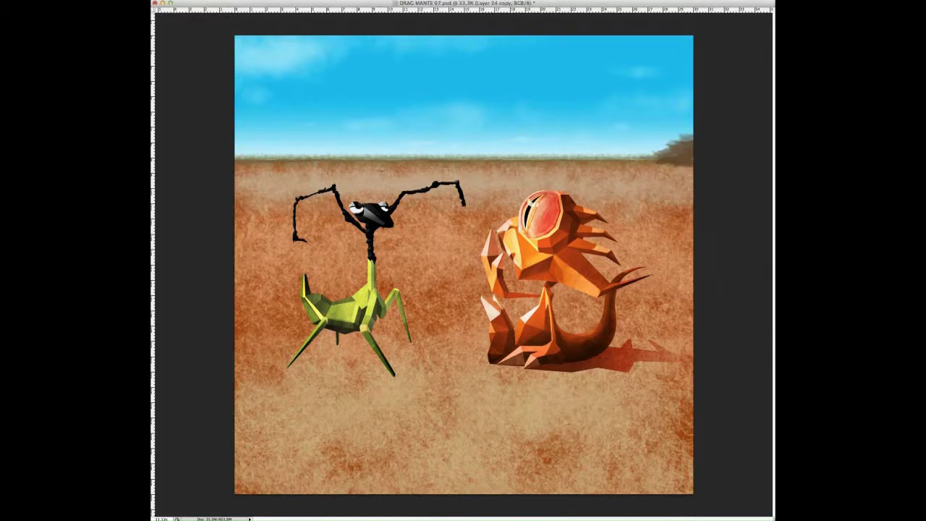
left_click(294, 365)
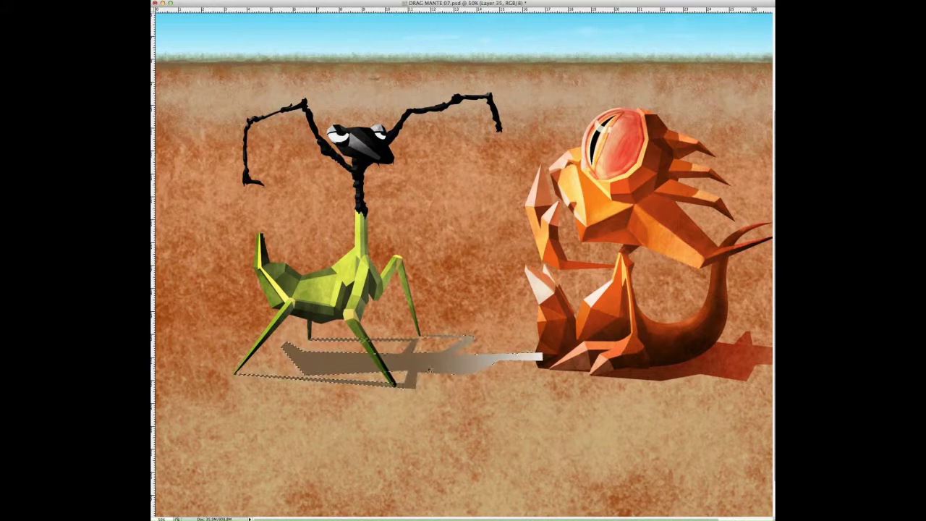
key("ctrl+minus")
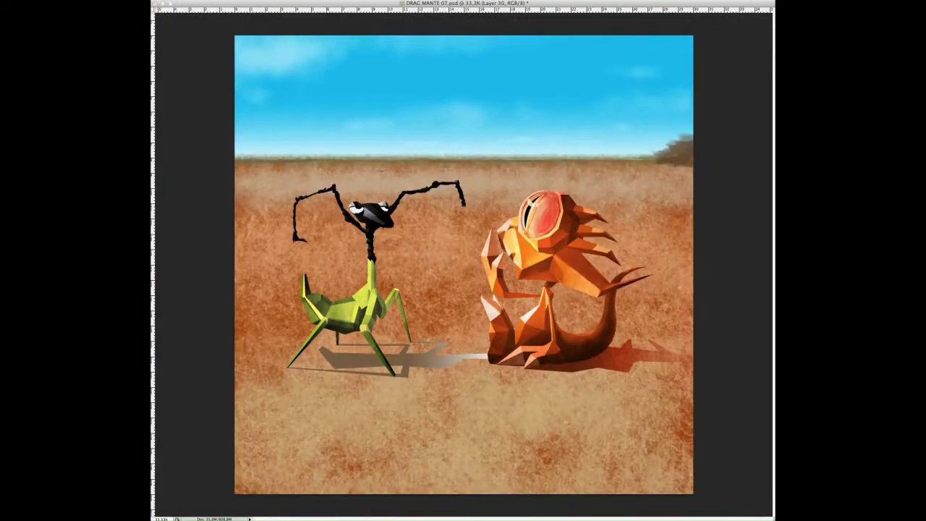
Step: Set the mantis shadow to Multiply, then duplicate and offset the dragon's spines along its back
key("alt+bracketleft")
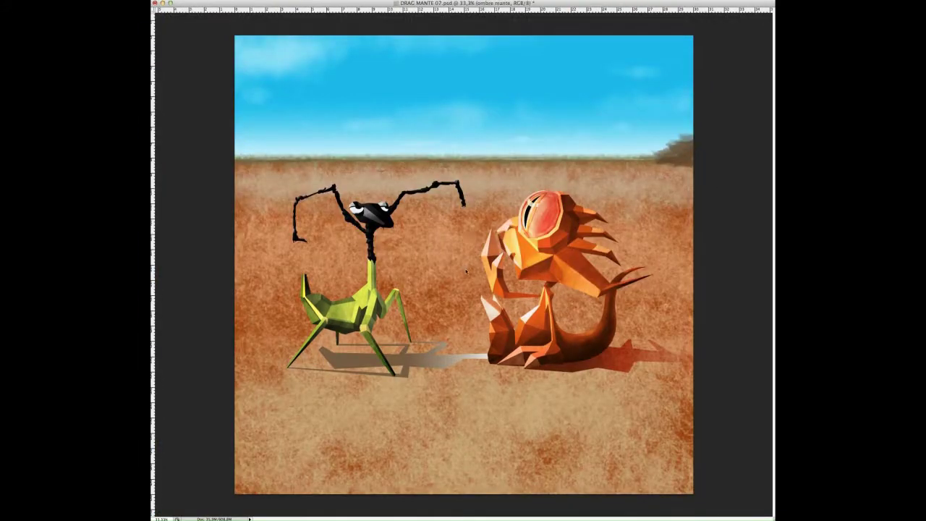
key("shift+alt+m")
key("alt+bracketright")
mouse_move(611, 260)
left_mouse_down()
mouse_move(629, 279)
mouse_move(501, 190)
mouse_move(634, 168)
left_mouse_up()
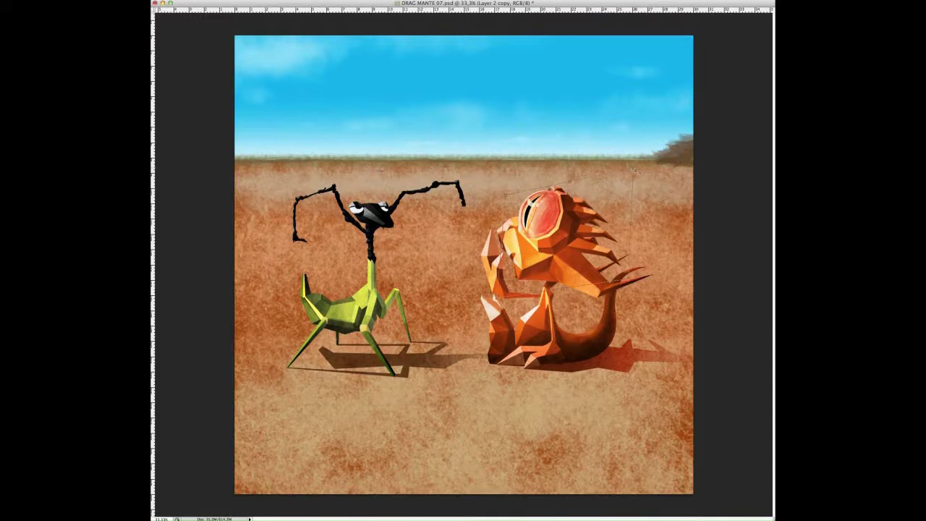
Step: Apply Levels adjustments to the dragon's body and to its eye layer
key("ctrl+l")
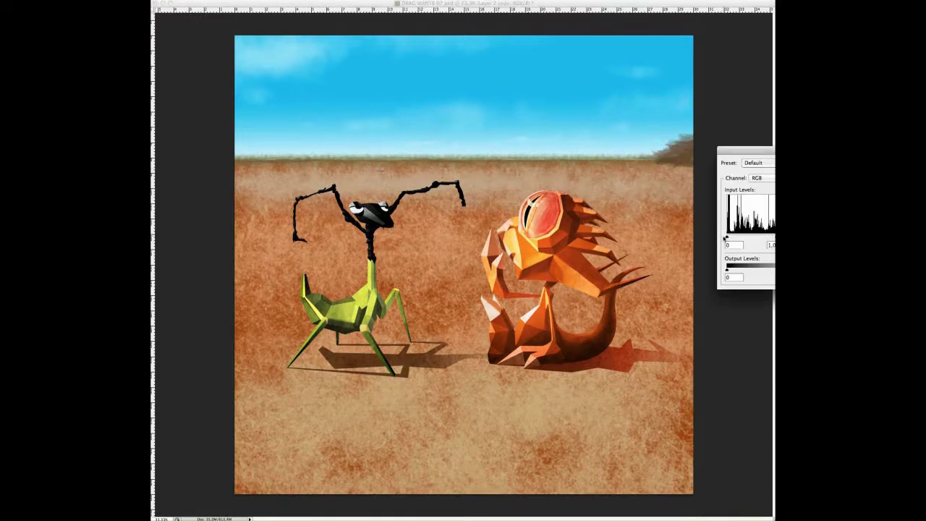
key("Return")
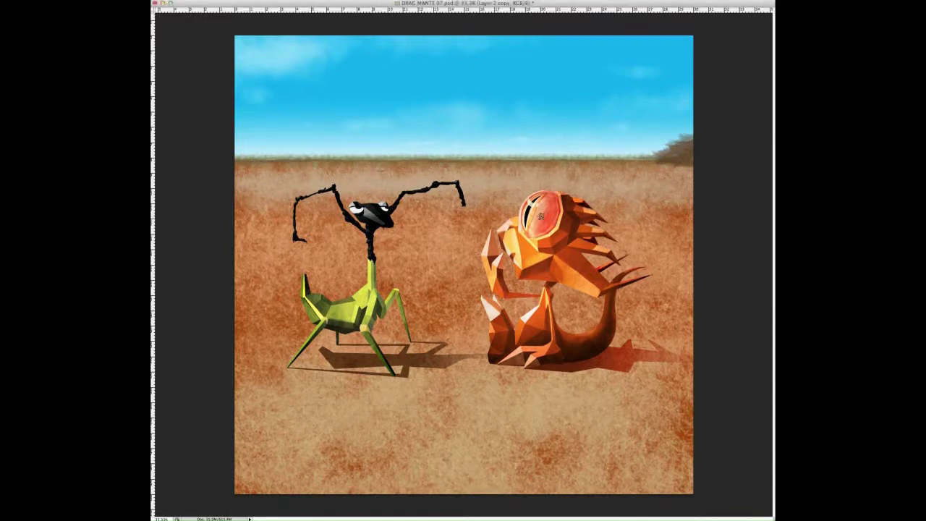
left_click(539, 214, "ctrl")
key("ctrl+t")
key("ctrl+l")
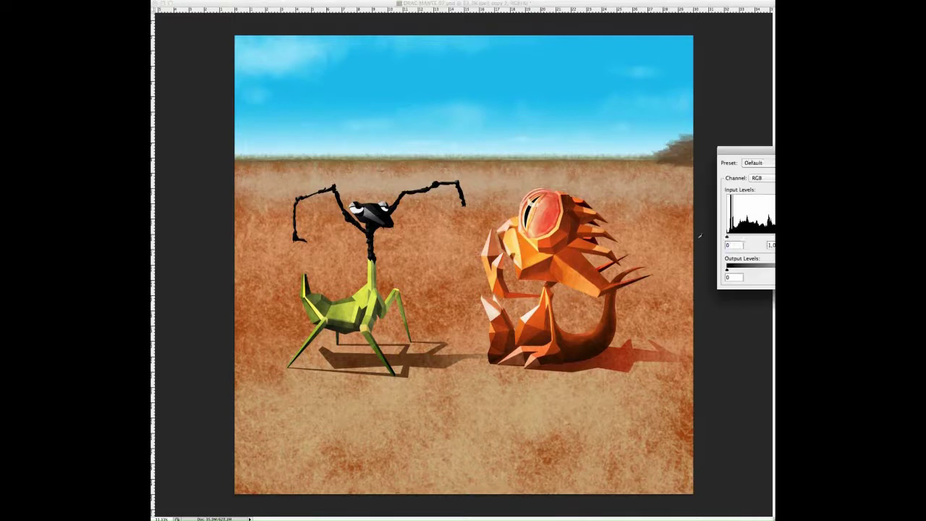
key("Return")
key("ctrl+alt+0")
Step: Add new empty layers above the dragon's body layer
left_click(686, 460, "ctrl")
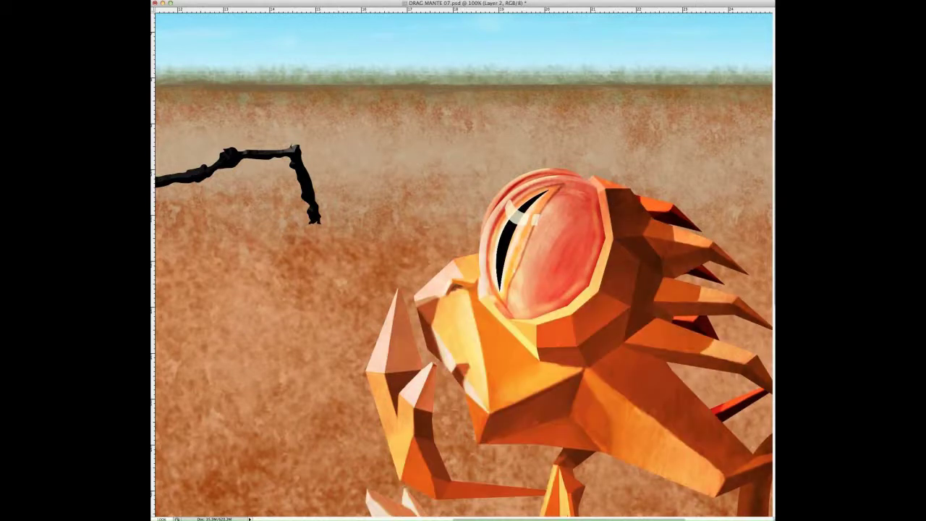
key("ctrl+shift+alt+n")
key("ctrl+minus")
key("ctrl+minus")
key("ctrl+minus")
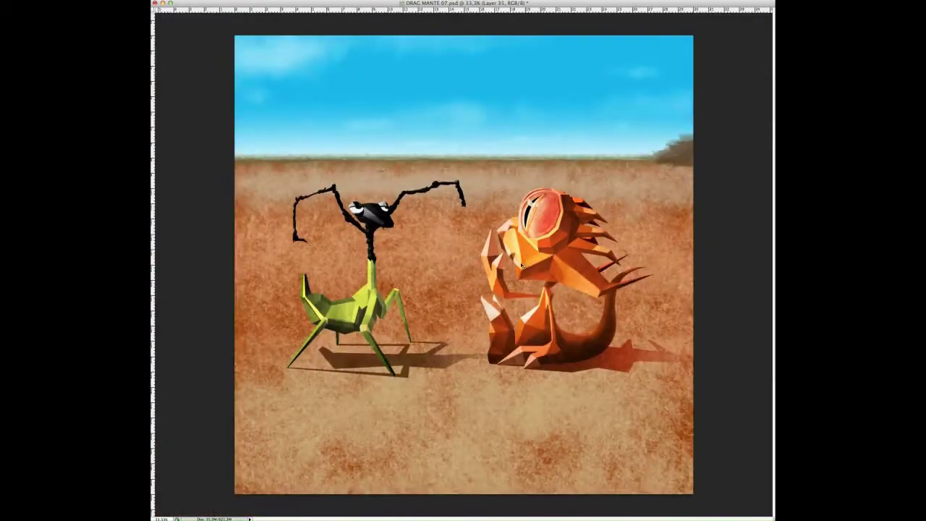
key("ctrl+shift+alt+n")
key("ctrl+plus")
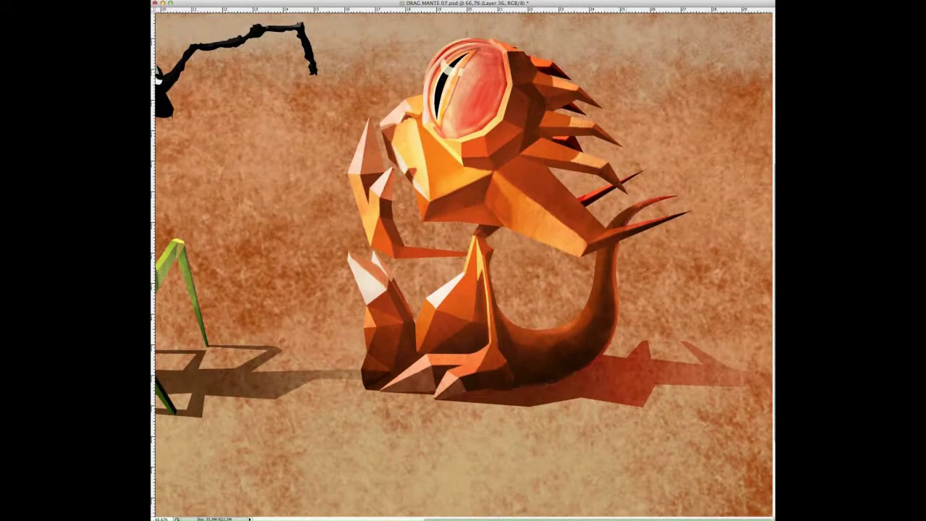
Step: Add further paint layers above the dragon's leg and body layers for darker foot shading
left_click(372, 326, "ctrl")
key("alt+bracketright")
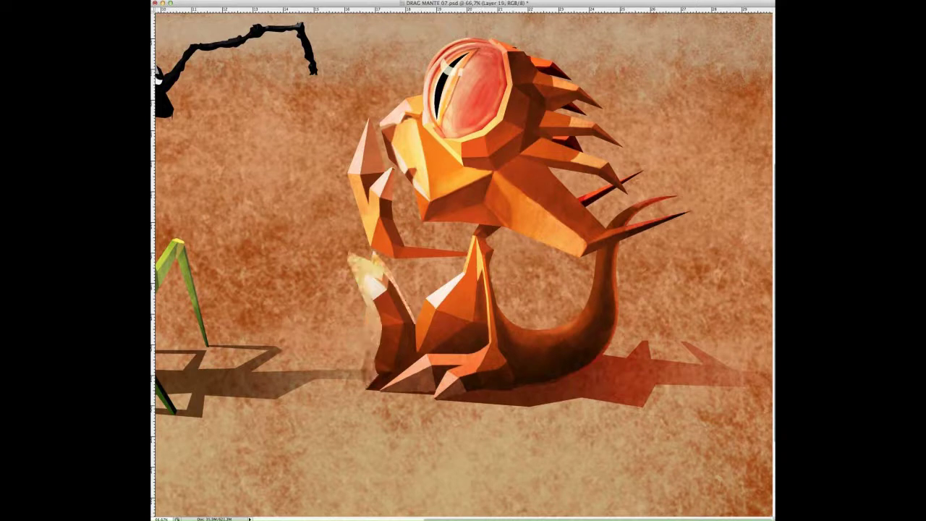
left_click(453, 394, "ctrl")
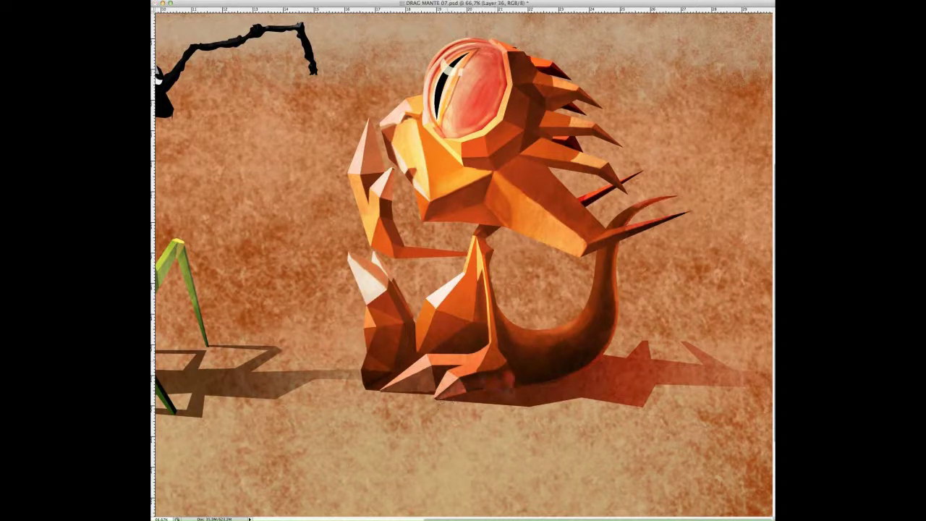
left_click(368, 391, "ctrl")
key("ctrl+shift+alt+n")
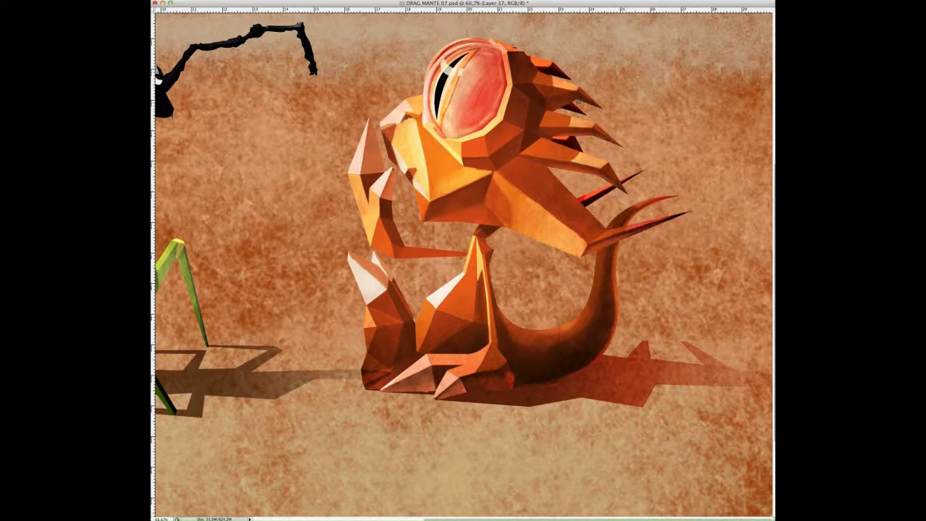
key("ctrl+alt+shift+n")
key("ctrl+minus")
key("ctrl+minus")
key("ctrl+minus")
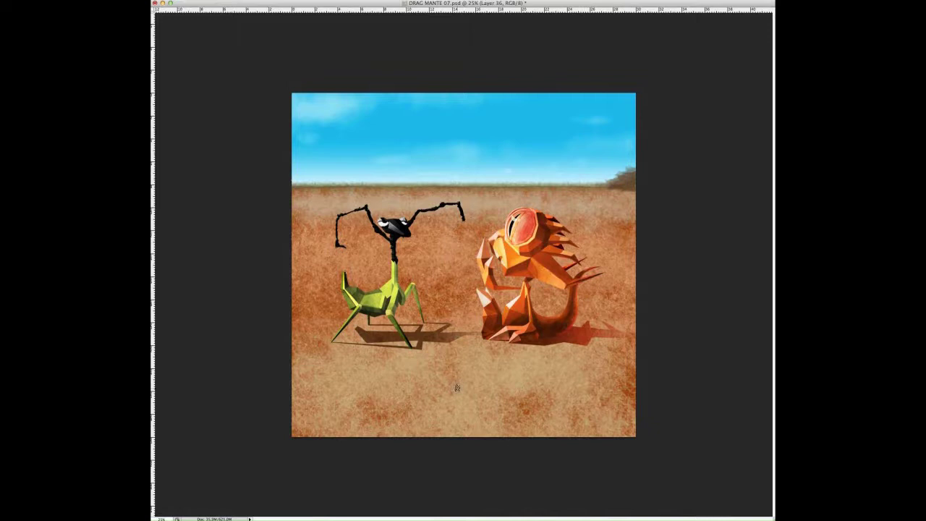
Step: Paint over the dark horizon trees on the right with the ground colour
key("ctrl+plus")
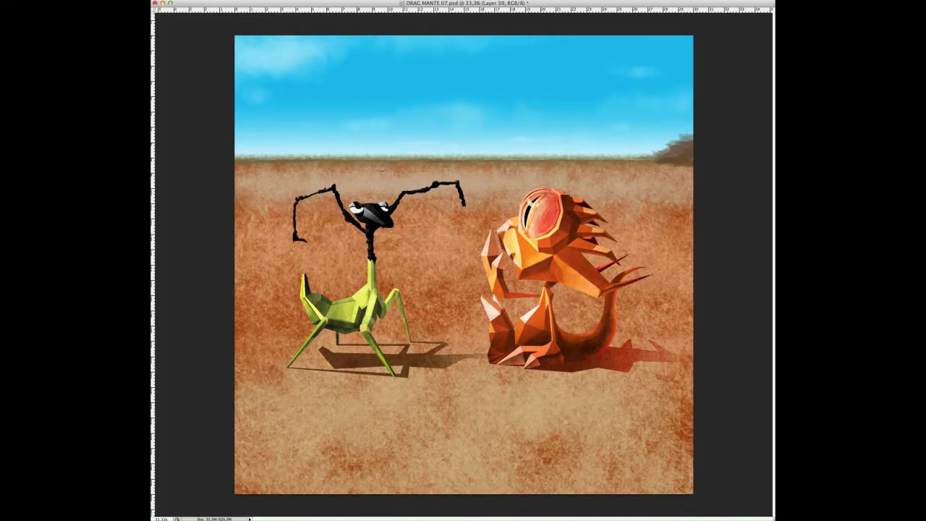
left_click(642, 228, "ctrl+alt+super")
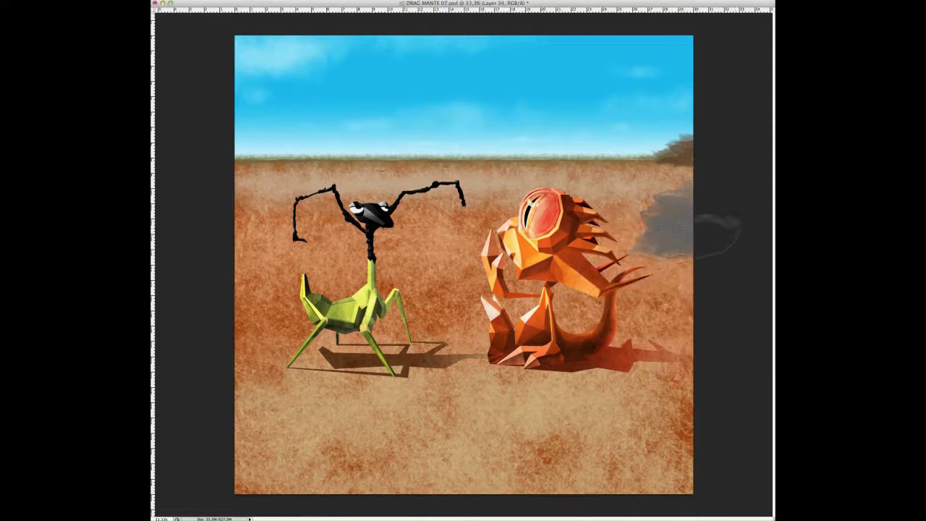
left_click_drag(672, 148, 669, 249)
Step: Paint a small grey flat-topped tree on the right horizon on a new layer
left_click(618, 151, "ctrl+alt+super")
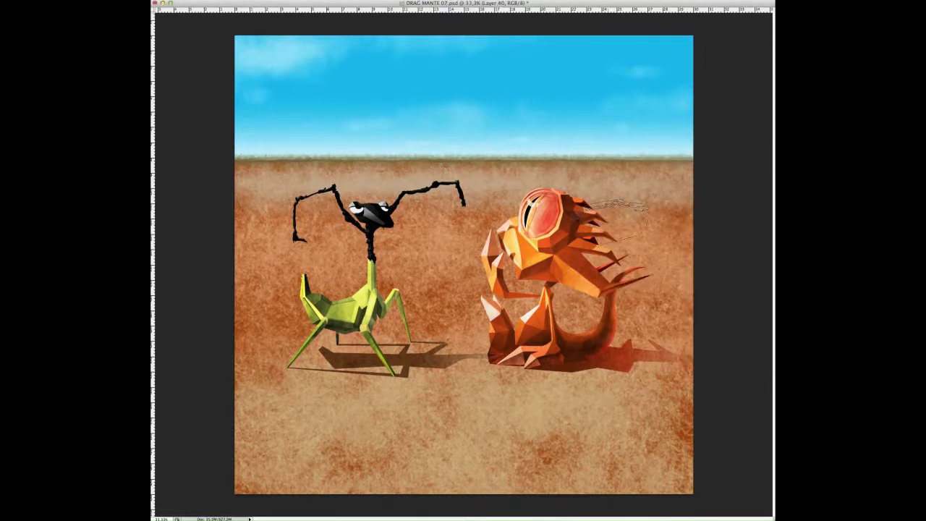
left_click_drag(599, 124, 599, 145)
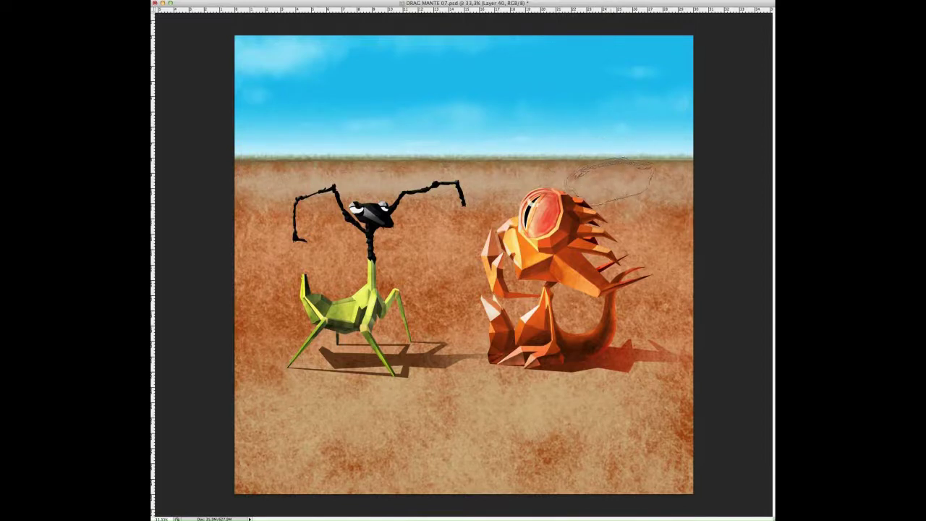
left_click(600, 172, "ctrl+alt+super")
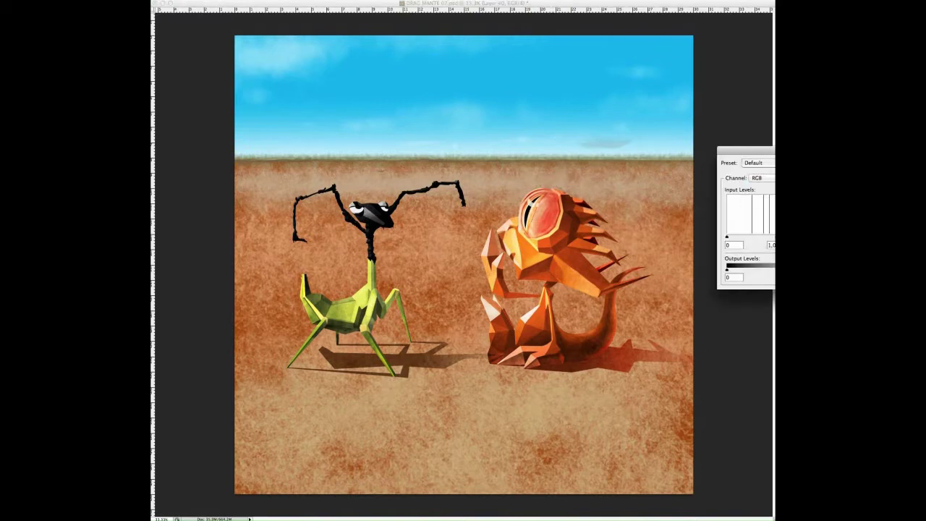
left_click(604, 154)
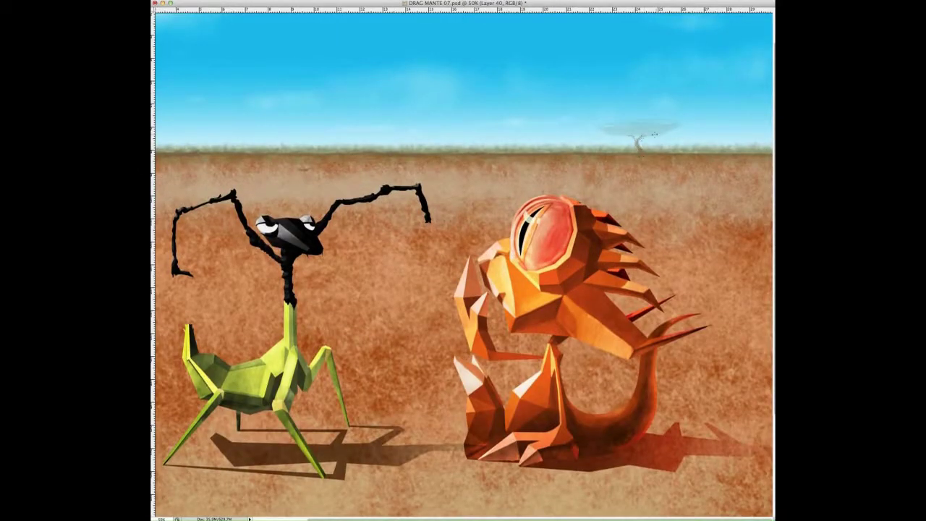
left_click(616, 149, "alt")
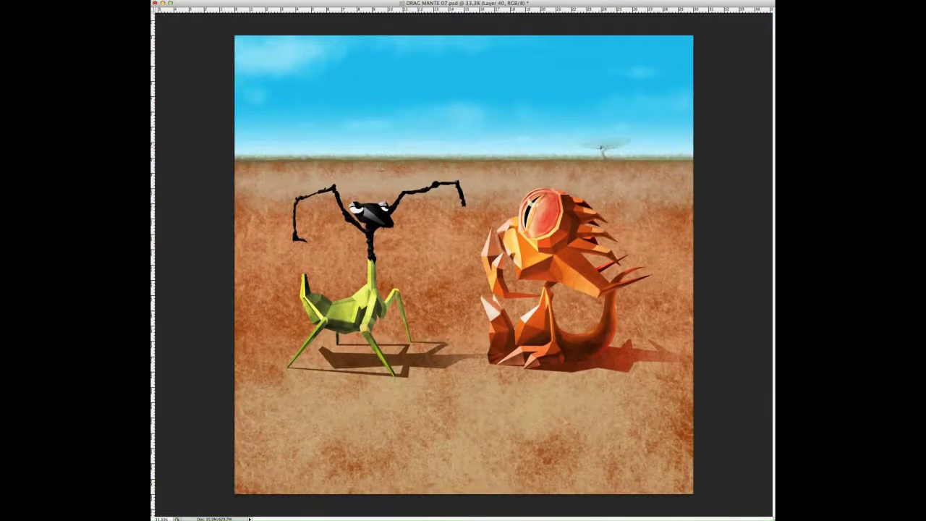
Step: Outline a cactus shape at the left of the desert and fill it with olive green
left_click(633, 164, "alt")
left_click(632, 163)
mouse_move(295, 133)
left_mouse_down()
mouse_move(286, 181)
mouse_move(269, 148)
left_mouse_up()
key("alt+BackSpace")
key("ctrl+d")
key("ctrl+plus")
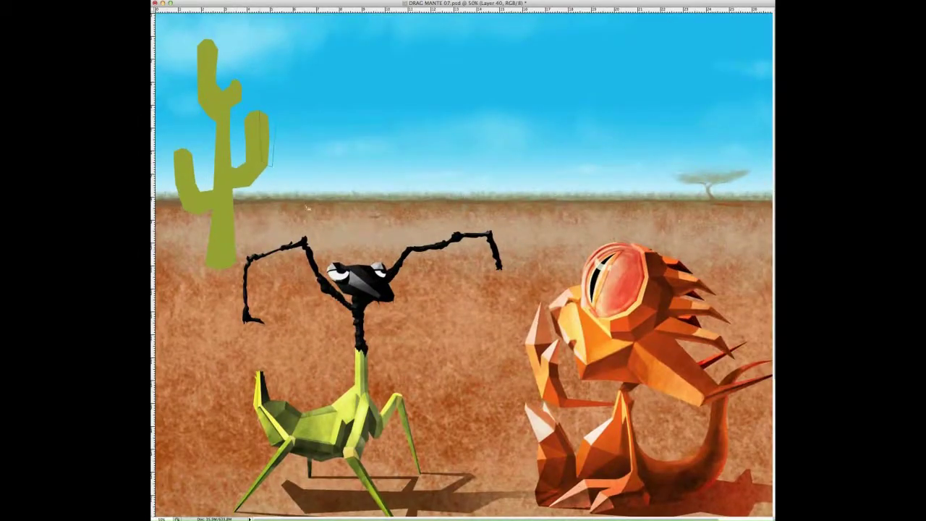
Step: Fill the right arm side and a strip of the trunk with darker olive
key("Return")
key("alt+BackSpace")
left_click_drag(225, 51, 221, 48)
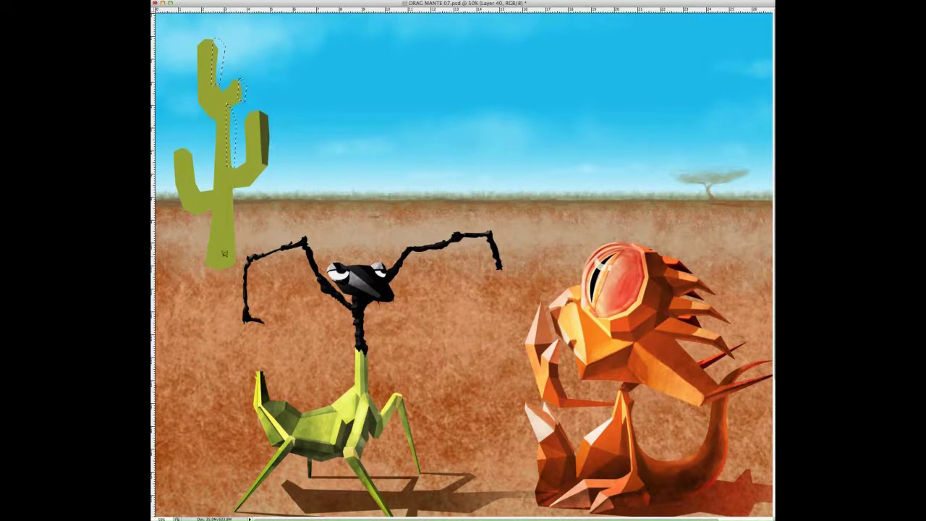
key("alt+BackSpace")
key("ctrl+d")
Step: Outline the left side of the trunk, the left arm and an upper-arm facet
left_click_drag(228, 215, 226, 269)
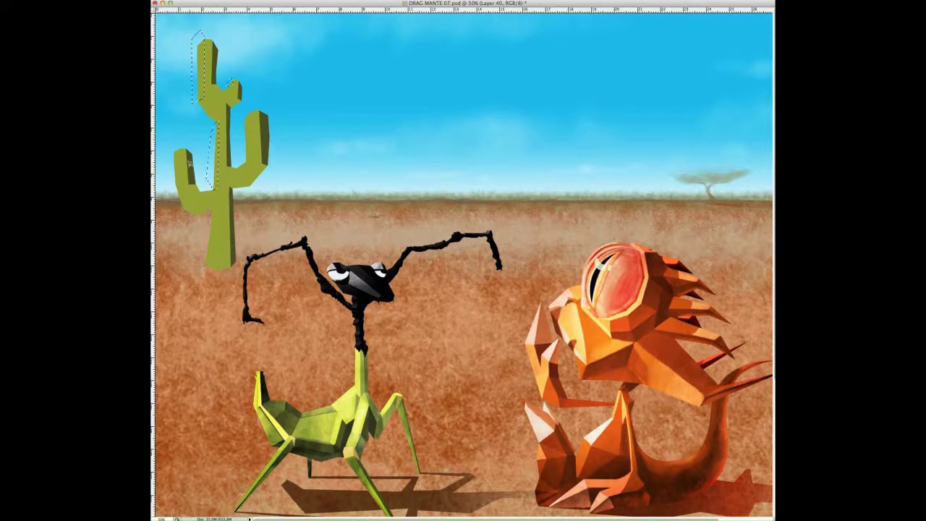
left_click_drag(193, 102, 177, 184)
left_click_drag(181, 186, 214, 275)
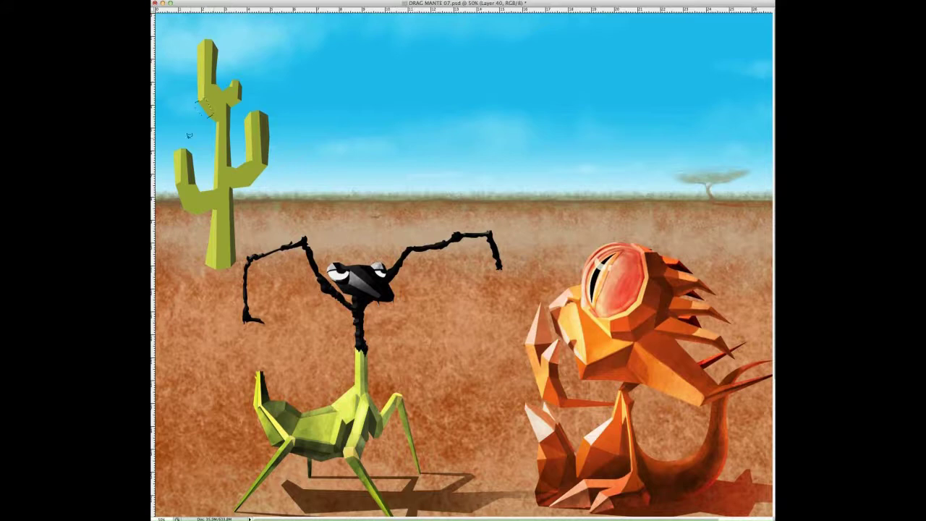
left_click_drag(197, 103, 207, 110)
key("ctrl+plus")
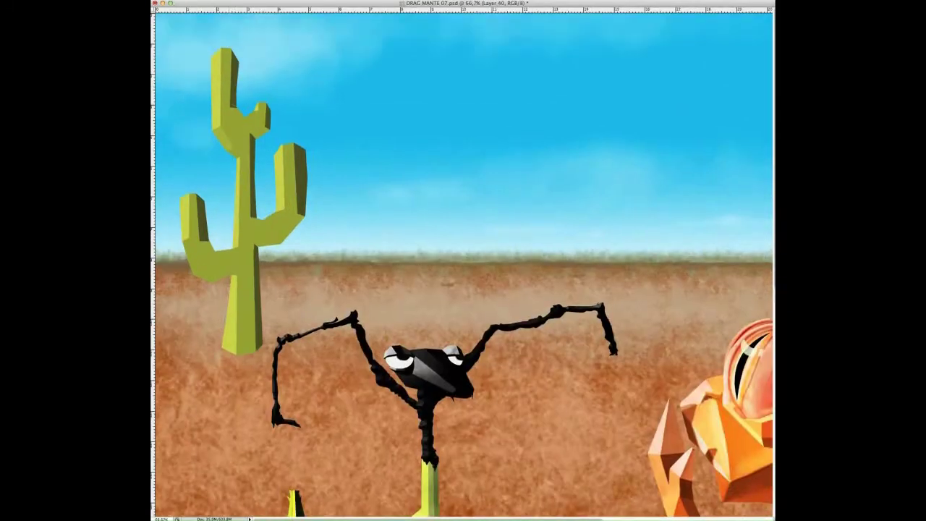
key("ctrl+plus")
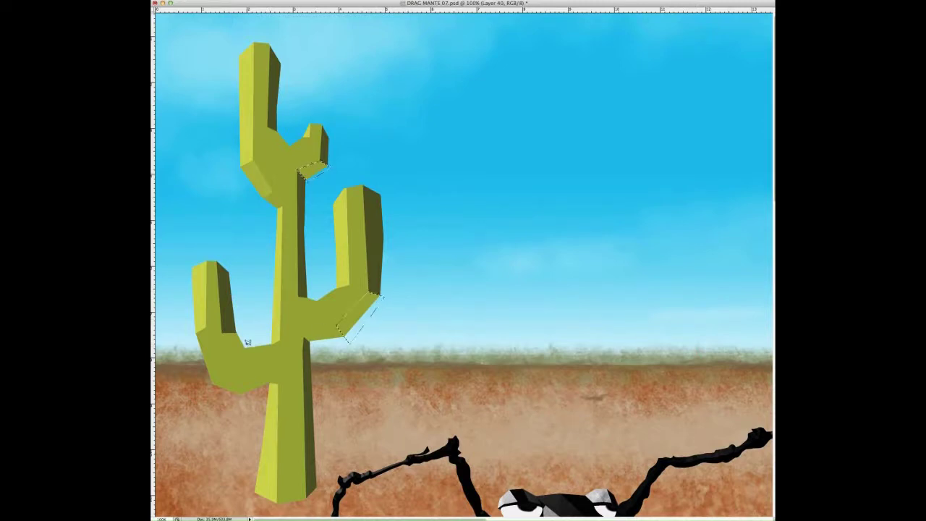
Step: Outline the joint where the left arm meets the trunk and fill it darker green
left_click(240, 375, "shift")
left_click(270, 375)
left_click(269, 390)
left_click(241, 403)
left_click(240, 375)
key("alt+BackSpace")
key("ctrl+d")
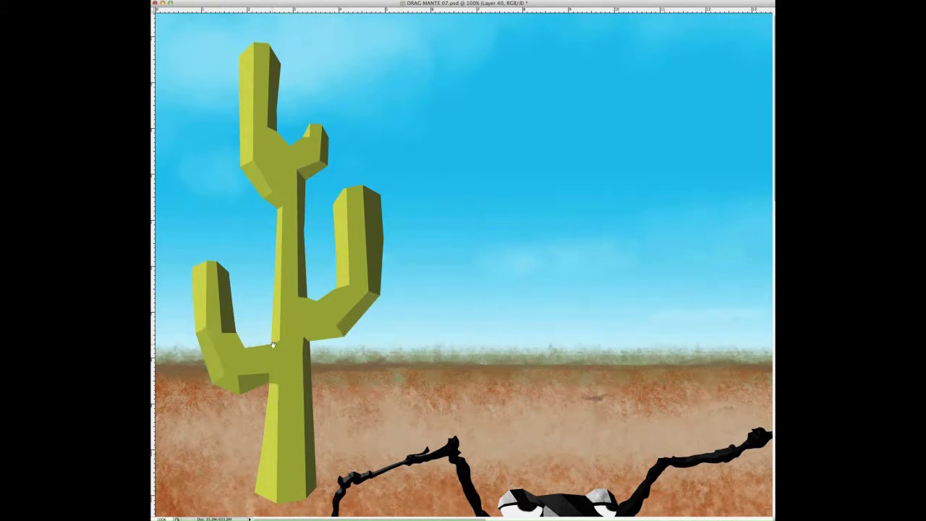
key("ctrl+minus")
key("ctrl+minus")
key("ctrl+minus")
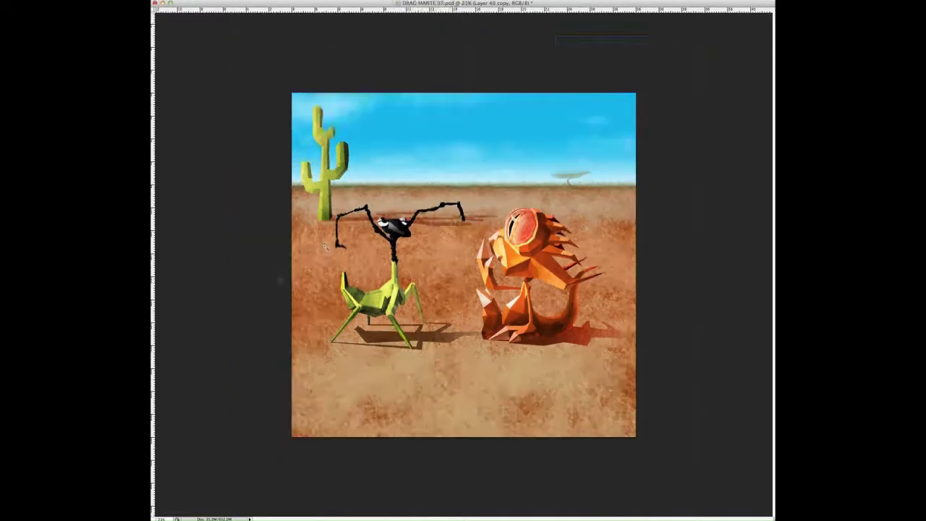
Step: Paint a small highlight on the dragon's eye on a new layer
key("ctrl+plus")
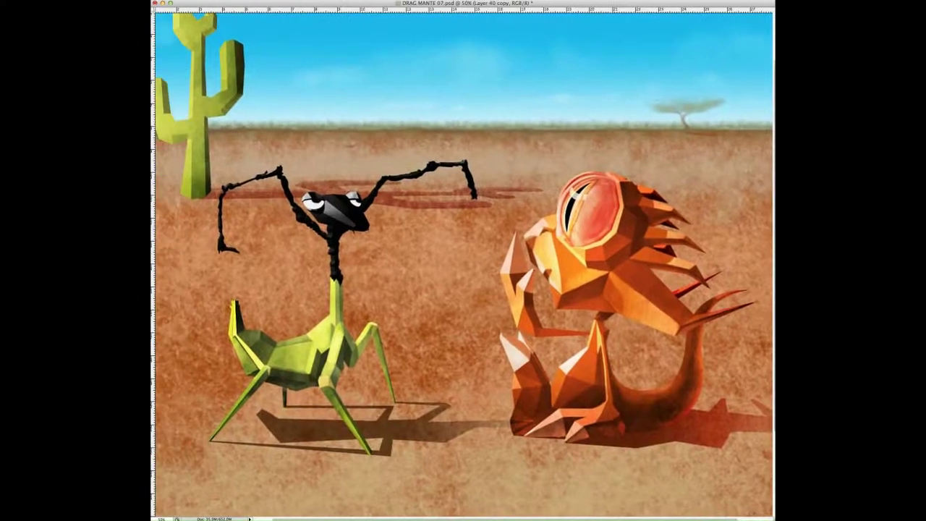
key("ctrl+alt+shift+n")
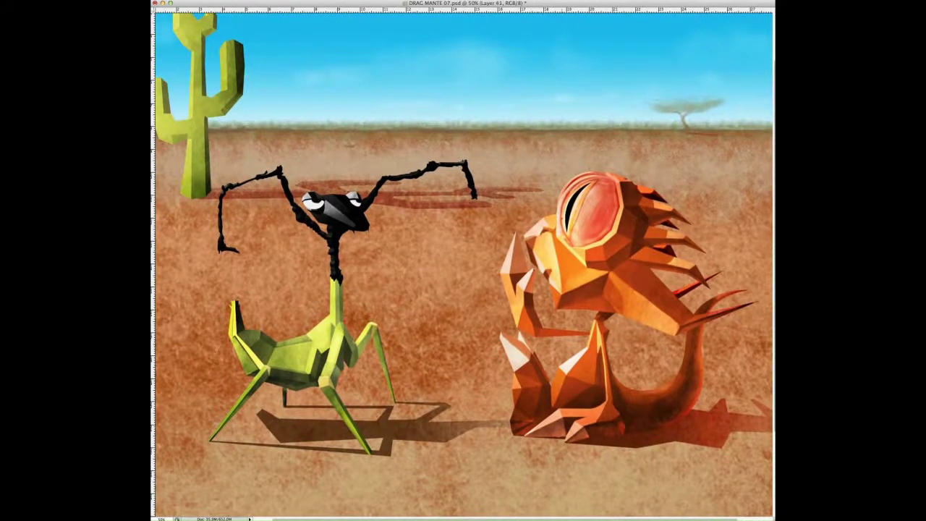
left_click_drag(577, 186, 581, 194)
Step: Select the orange dragon and paste a copy of it
key("ctrl+minus")
left_click_drag(519, 230, 522, 238)
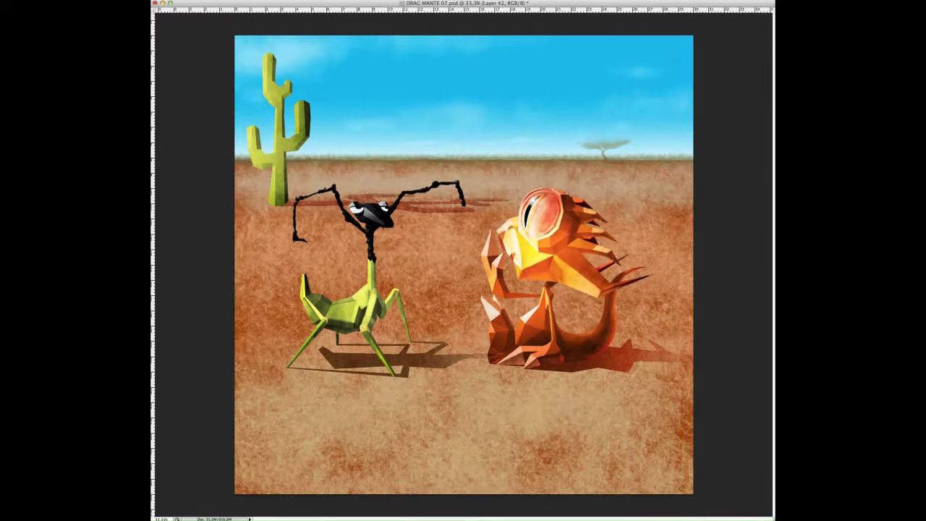
key("ctrl+plus")
key("ctrl+plus")
key("ctrl+plus")
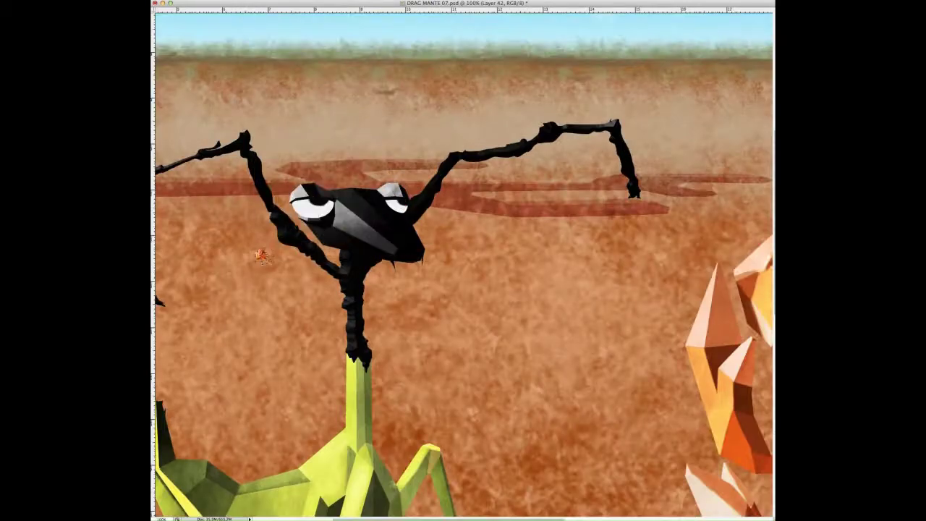
Step: Shrink and rotate the pasted dragon copy into the mantis's pupil and commit it
key("ctrl+plus")
left_click_drag(343, 190, 327, 206)
key("Return")
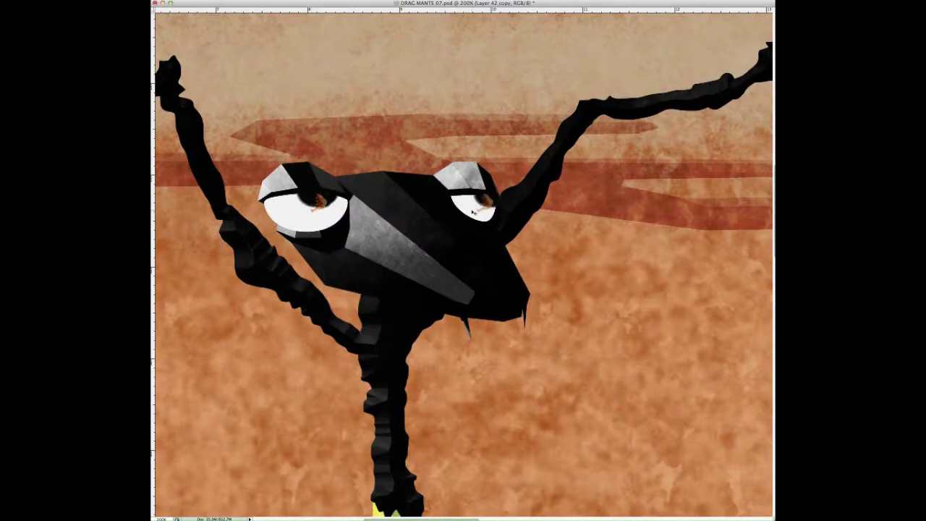
key("ctrl+0")
Step: Paint both of the mantis's eyes yellow
scroll(372, 211, "up", 5)
left_click_drag(308, 173, 321, 176)
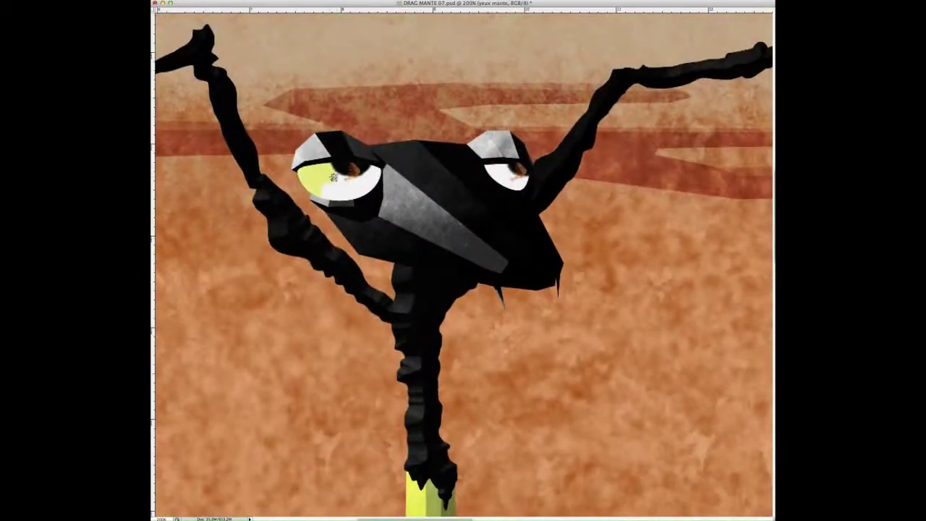
left_click(496, 174)
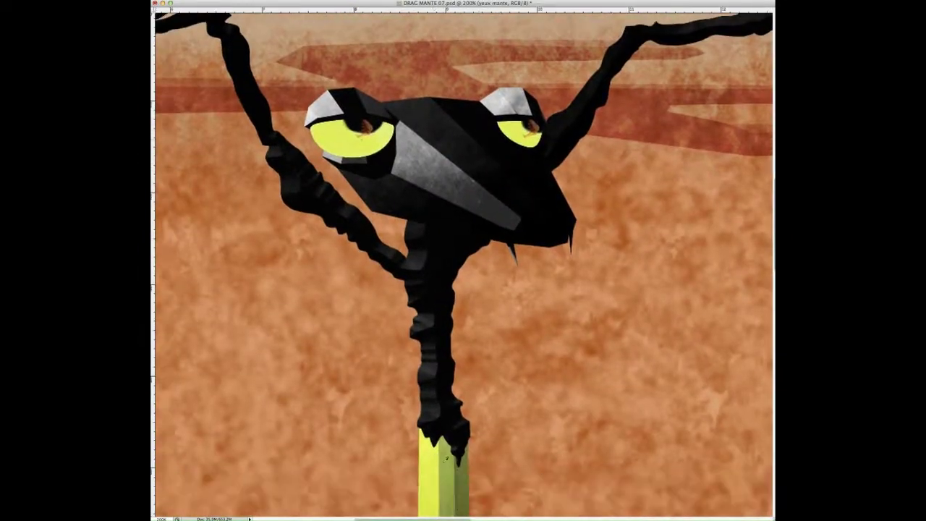
left_click_drag(357, 238, 371, 195)
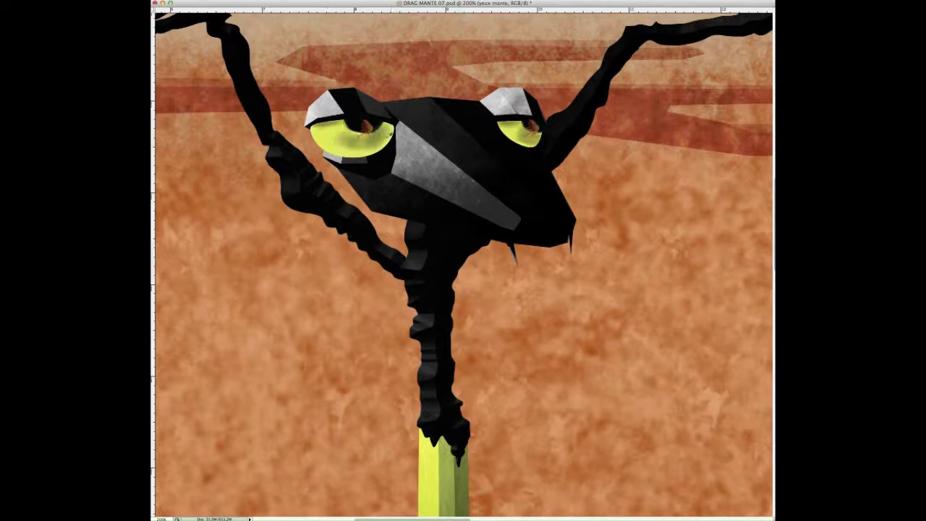
key("ctrl+0")
left_click(359, 165)
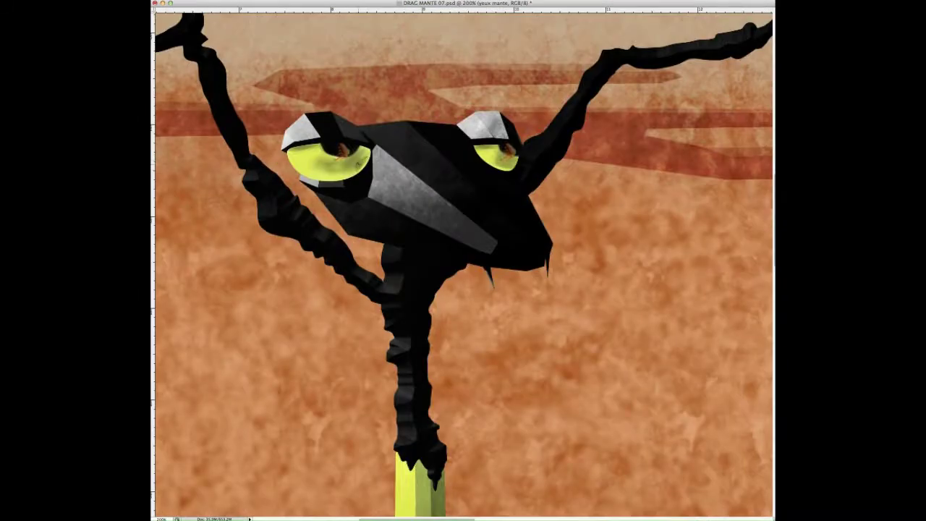
Step: Shade the mantis eyes darker and add bluish highlights across both eyes
left_click_drag(487, 161, 504, 166)
left_click_drag(311, 178, 353, 174)
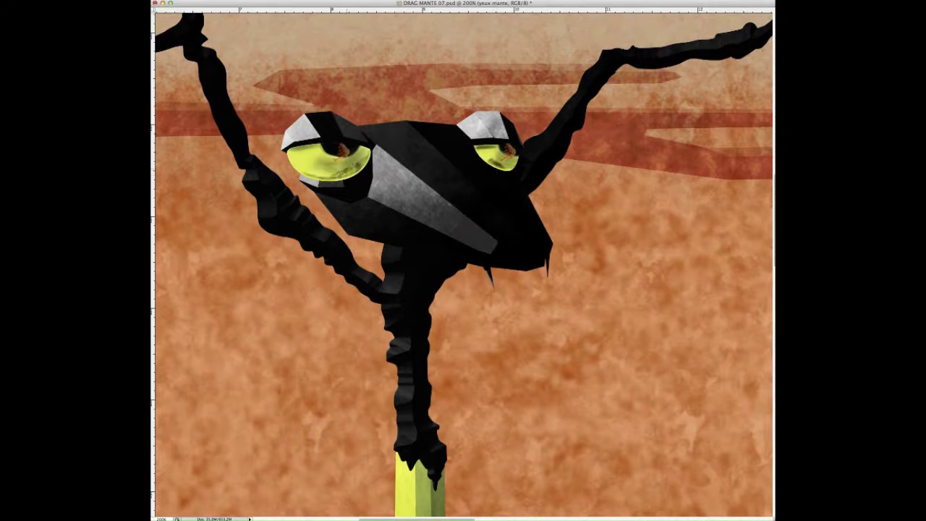
left_click_drag(481, 161, 499, 155)
left_click_drag(305, 152, 362, 151)
left_click_drag(499, 152, 521, 149)
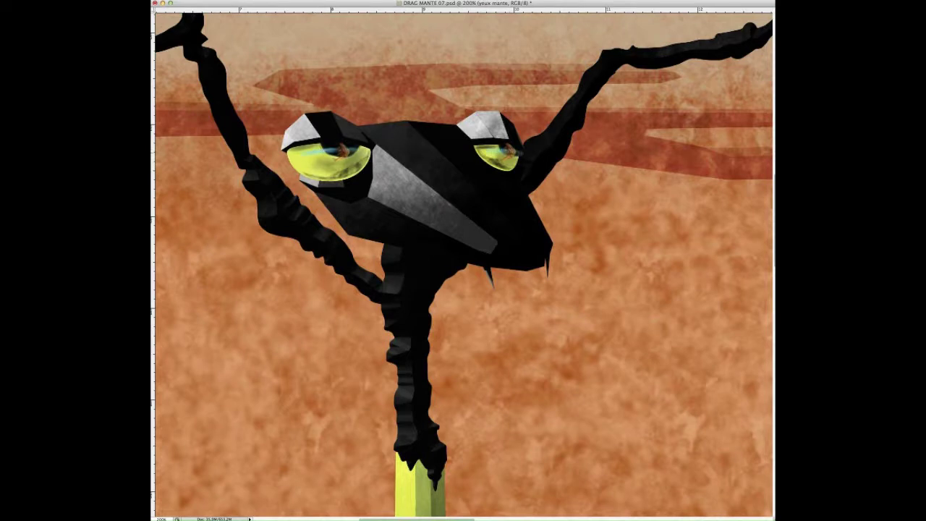
mouse_move(359, 150)
left_mouse_down()
mouse_move(321, 153)
mouse_move(366, 155)
left_mouse_up()
left_click_drag(490, 161, 514, 154)
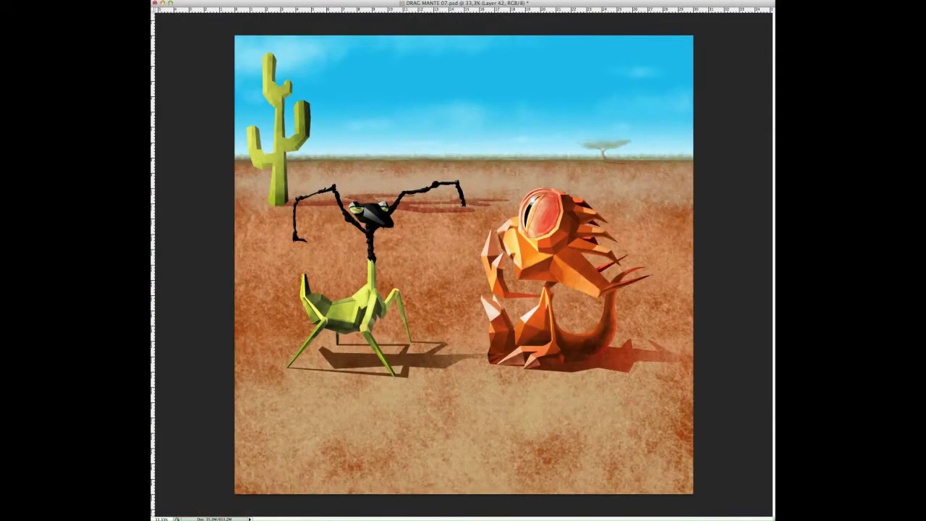
Step: Paint a blue sky and desert reflection over the dragon's eye, covering the slit pupil
key("ctrl+plus")
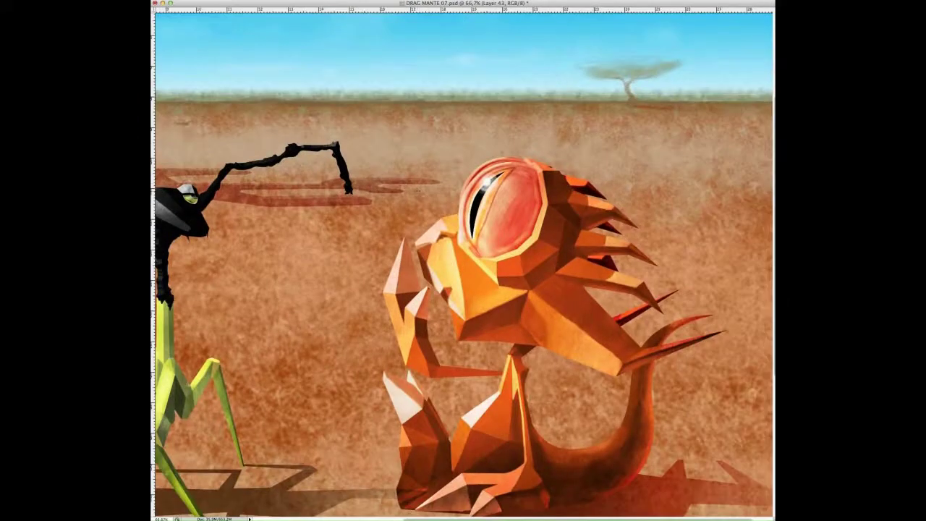
left_click_drag(478, 184, 521, 211)
mouse_move(491, 170)
left_mouse_down()
mouse_move(530, 209)
mouse_move(526, 171)
mouse_move(510, 228)
left_mouse_up()
mouse_move(479, 197)
left_mouse_down()
mouse_move(473, 239)
mouse_move(484, 194)
left_mouse_up()
left_click(491, 196)
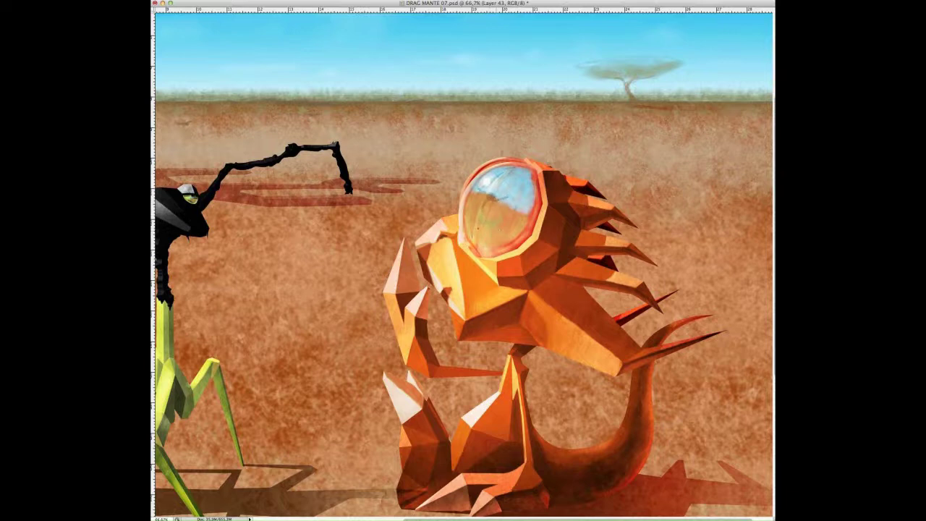
key("ctrl+minus")
key("ctrl+minus")
key("ctrl+minus")
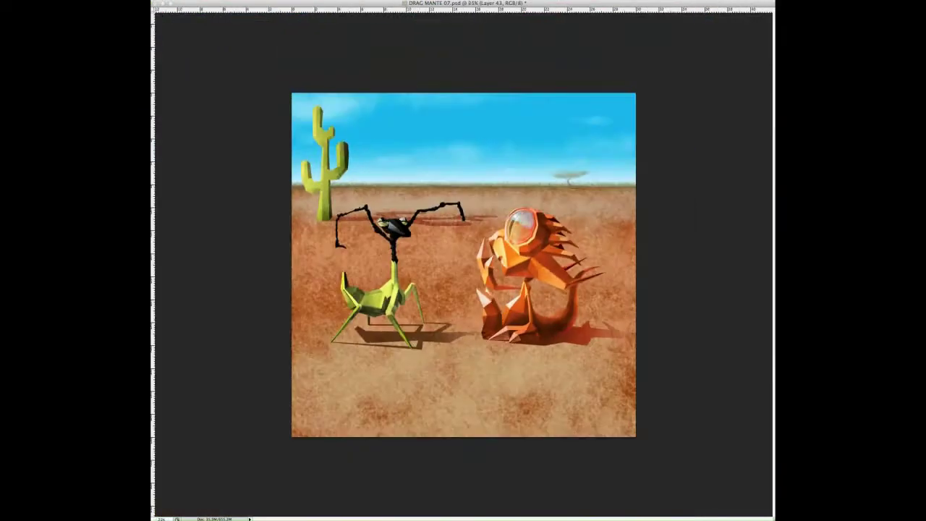
key("ctrl+l")
key("Escape")
key("ctrl+1")
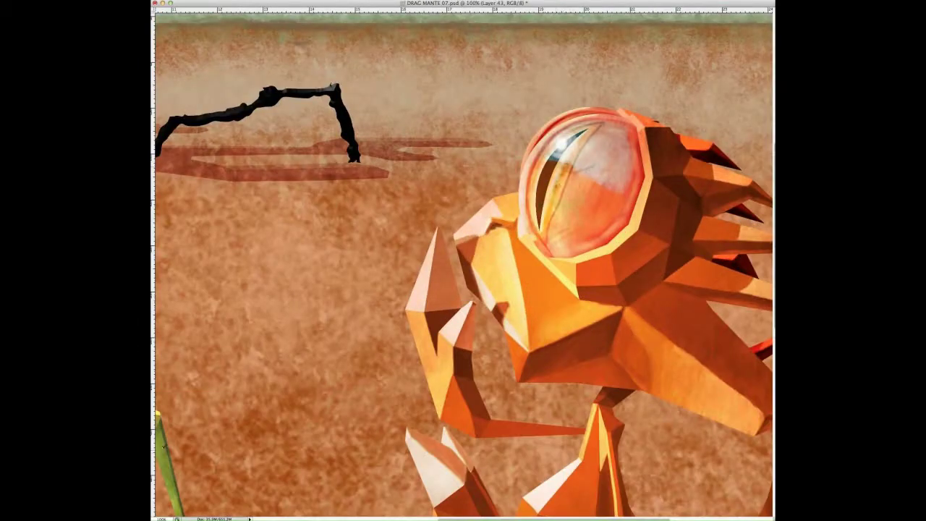
key("ctrl+minus")
key("ctrl+minus")
key("ctrl+minus")
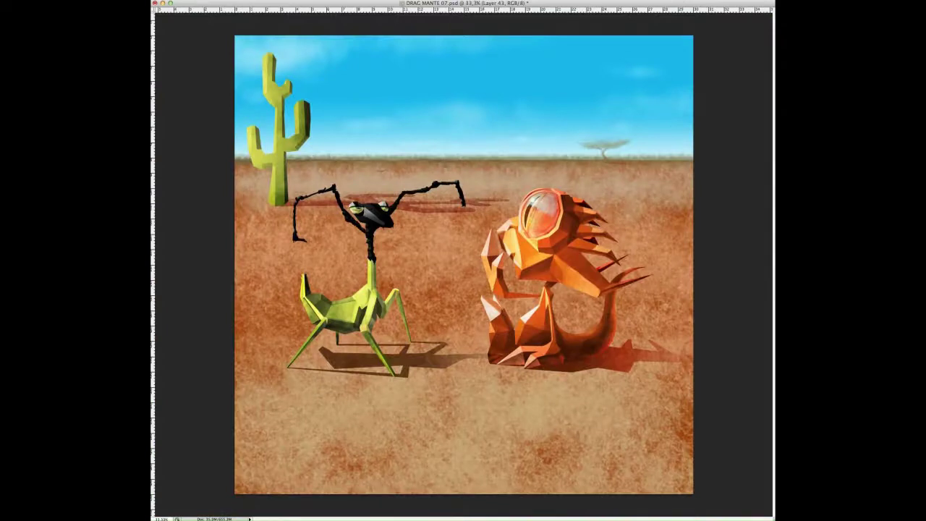
Step: Crop the square painting to a wide frame and save it as DRAG MANTE 08.psd
key("ctrl+l")
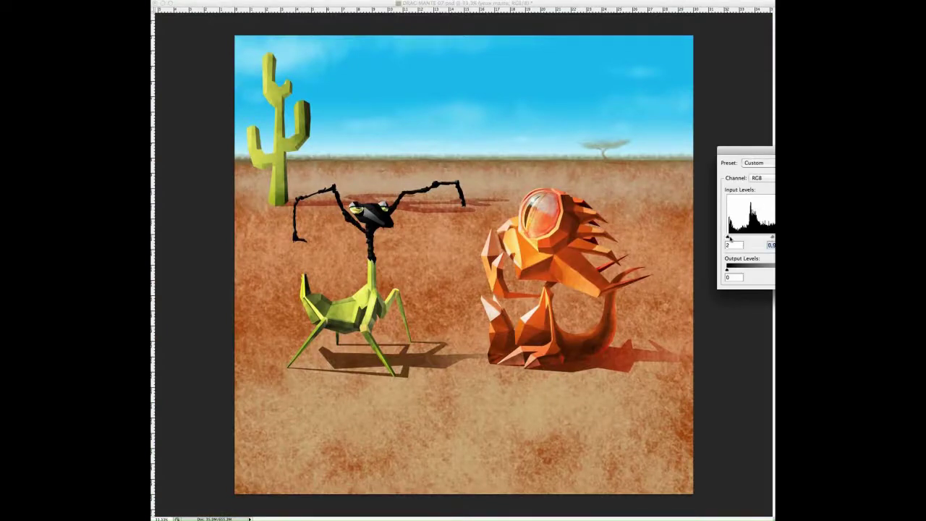
key("Escape")
left_click_drag(693, 438, 486, 169)
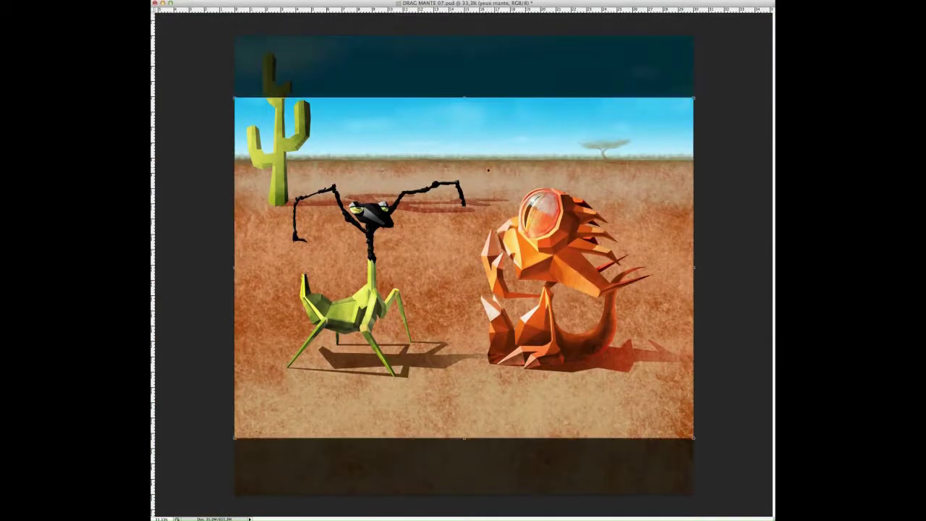
left_click_drag(468, 412, 465, 411)
key("Return")
key("ctrl+shift+s")
key("Return")
Step: Paint a vertical smoke wisp above the dragon on a new layer and soften it with Gaussian Blur
key("ctrl+shift+alt+n")
key("ctrl+plus")
mouse_move(510, 217)
left_mouse_down()
mouse_move(518, 100)
mouse_move(504, 215)
left_mouse_up()
left_click_drag(515, 126, 499, 217)
key("ctrl+minus")
left_click(195, 5)
left_click(304, 62)
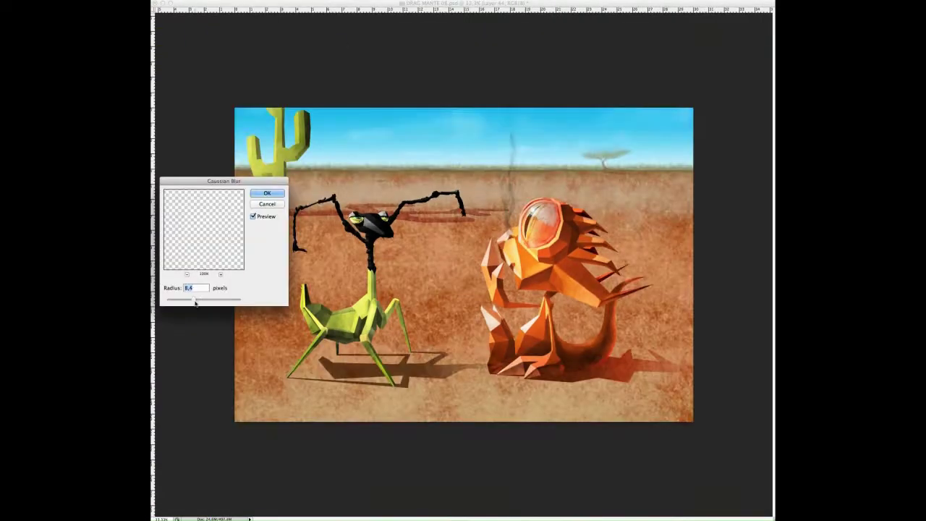
key("Return")
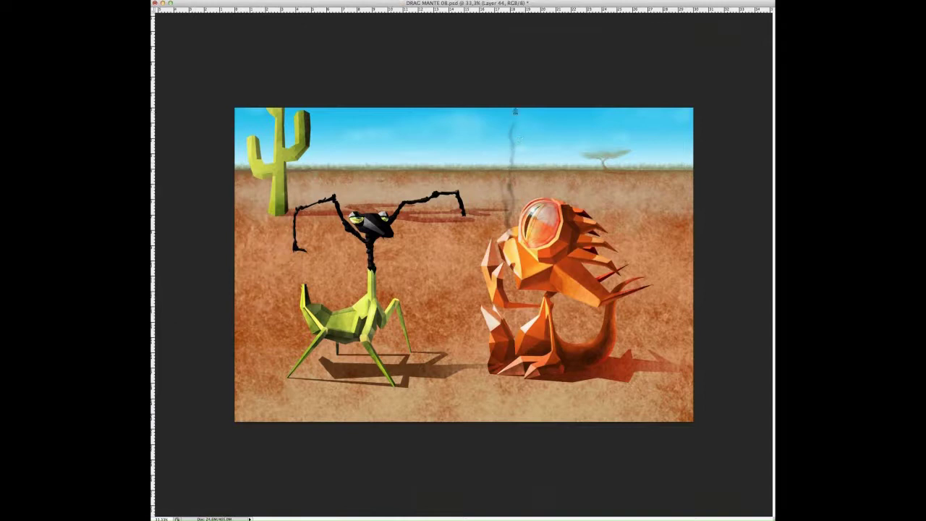
Step: Thicken the dragon's smoke with a copy shifted slightly down and right
key("ctrl+j")
key("v")
left_click_drag(504, 176, 510, 183)
Step: Paint smoke wisps rising above the mantis on a new layer and Gaussian Blur them
key("ctrl+e")
key("ctrl+alt+shift+n")
key("b")
left_click_drag(355, 206, 362, 157)
left_click_drag(376, 210, 366, 123)
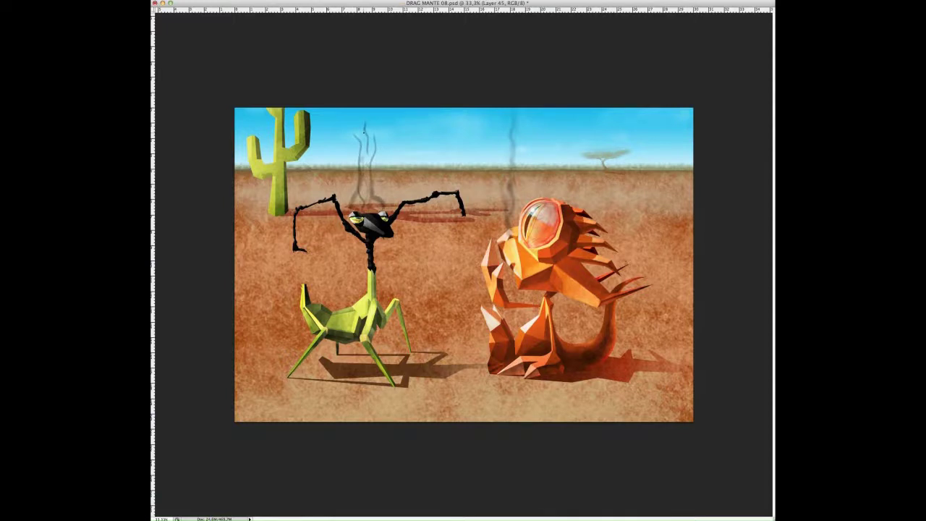
key("ctrl+alt+f")
key("Return")
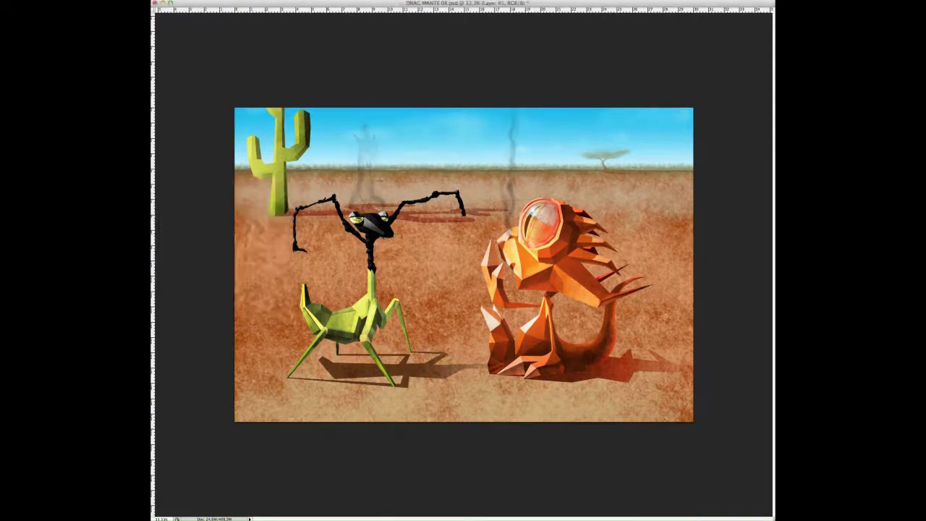
Step: Brush dust specks falling from both of the mantis's claws
left_click_drag(463, 217, 465, 236)
left_click_drag(296, 250, 298, 278)
key("ctrl+plus")
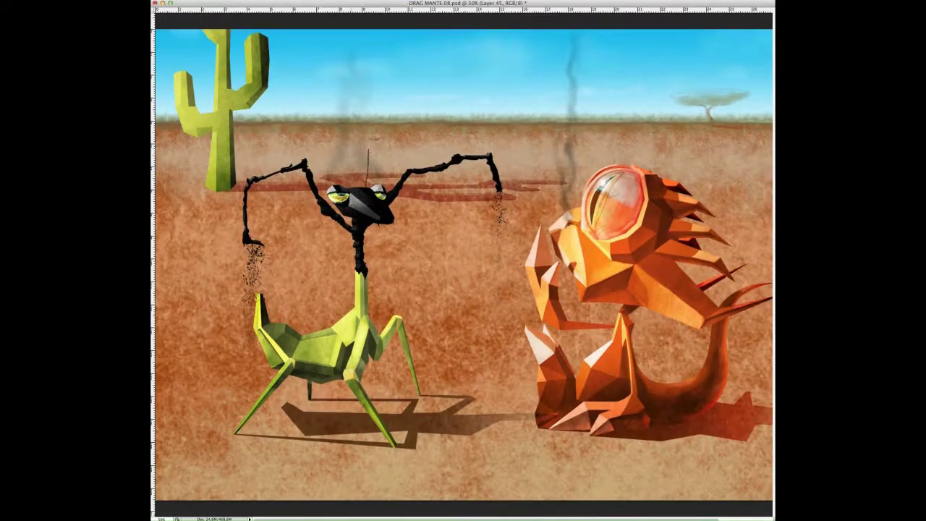
key("ctrl+minus")
key("ctrl+plus")
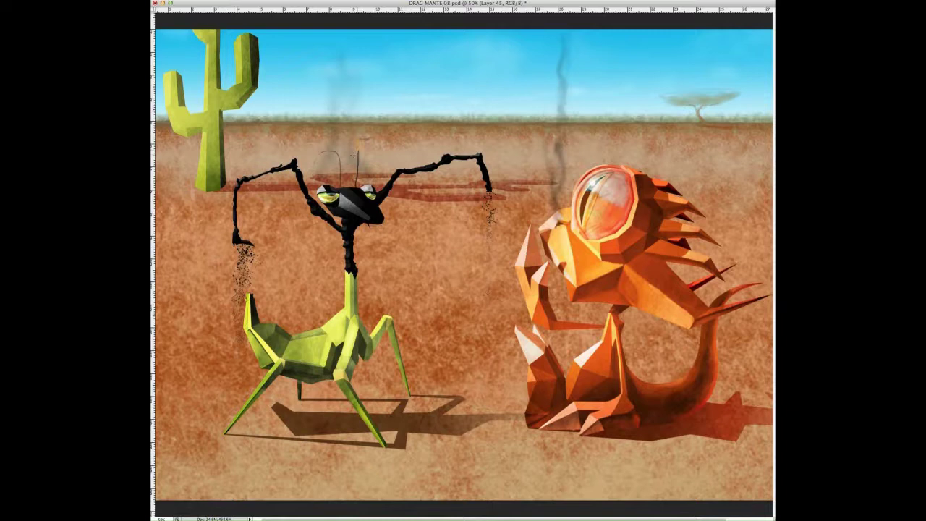
key("ctrl+minus")
key("ctrl+minus")
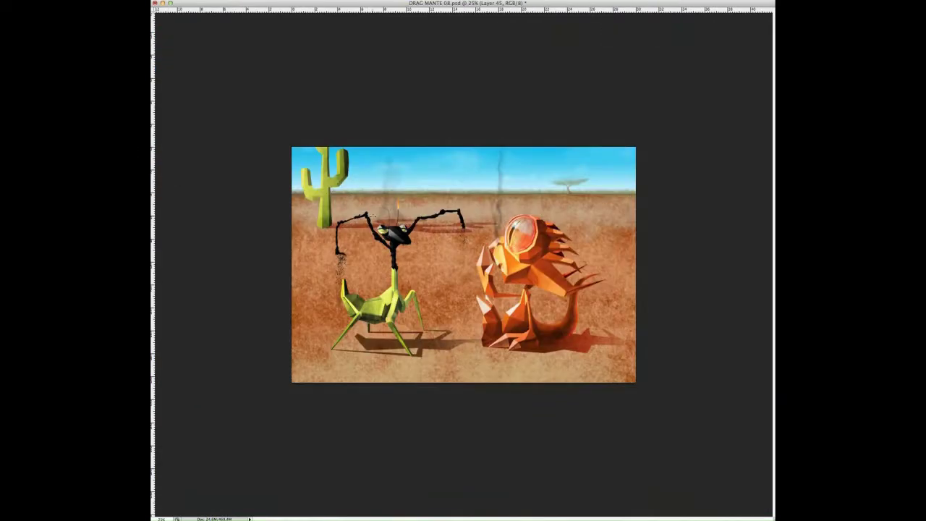
Step: Save the painting
key("ctrl+plus")
key("ctrl+minus")
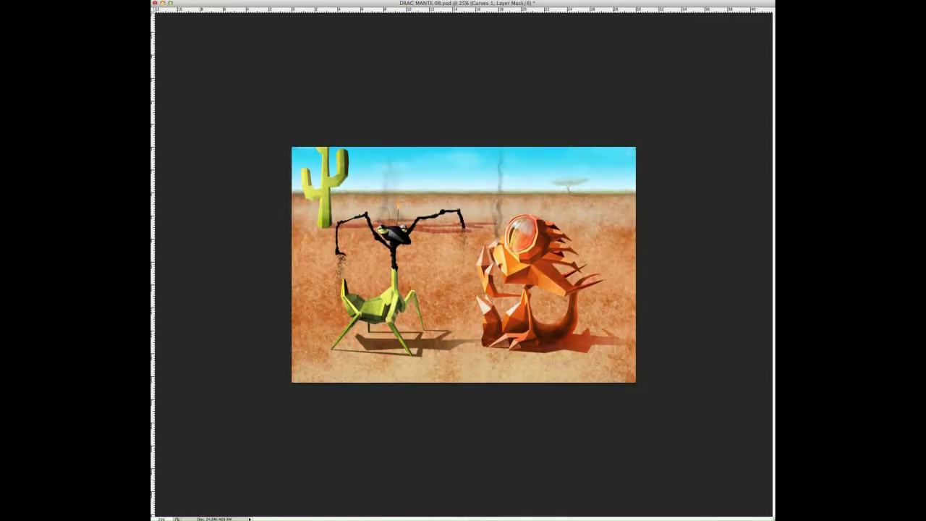
key("ctrl+s")
key("Return")
Step: Look at the project folder and Lightroom, skipping the catalogue backup
key("super+Tab")
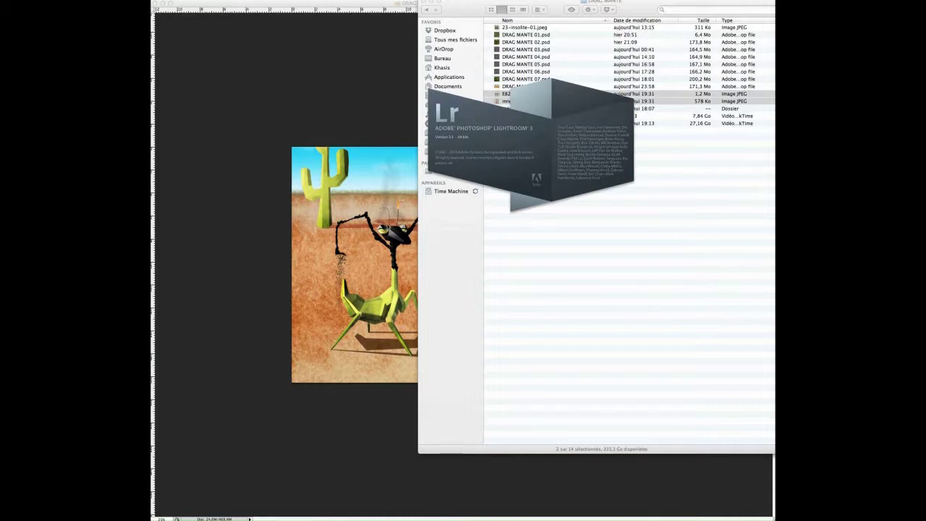
key("super+Tab")
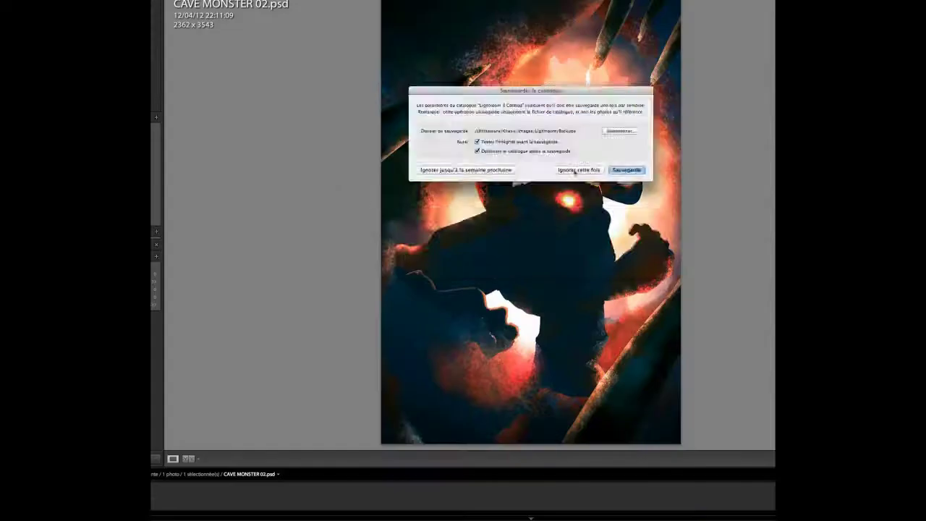
left_click(577, 170)
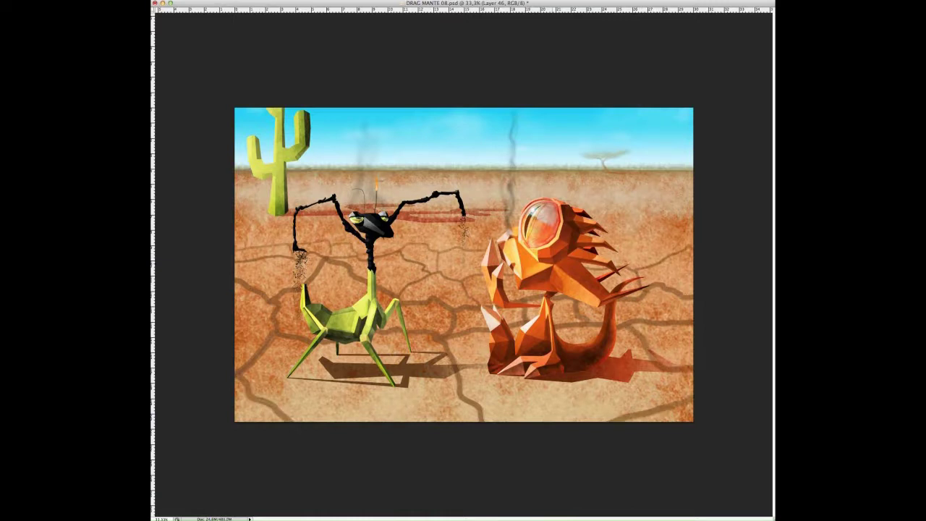
Step: Duplicate the cracks layer and squash the copy into a flat band near the horizon
key("ctrl+j")
key("ctrl+t")
left_click_drag(463, 421, 464, 249)
key("Return")
Step: Duplicate the cracks again, shift their tones with Levels, and touch up a lower-left crack
key("ctrl+j")
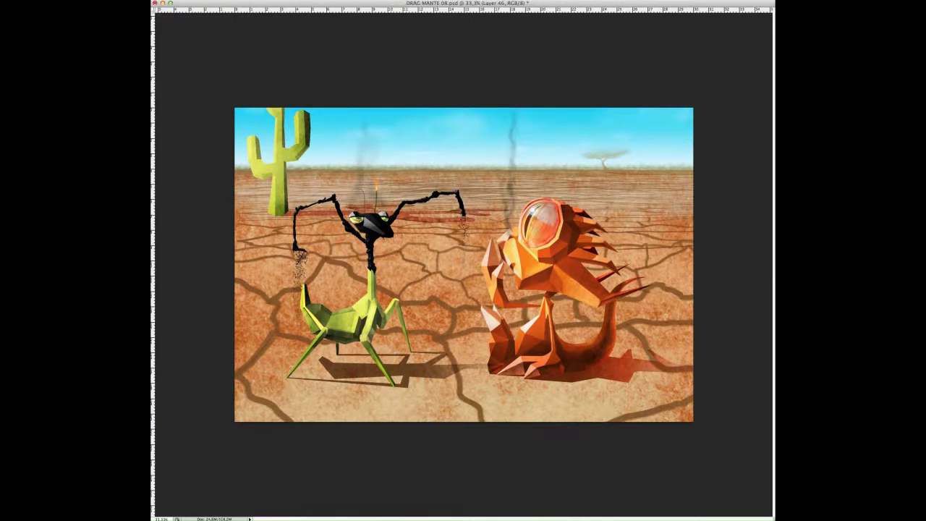
key("ctrl+l")
key("Return")
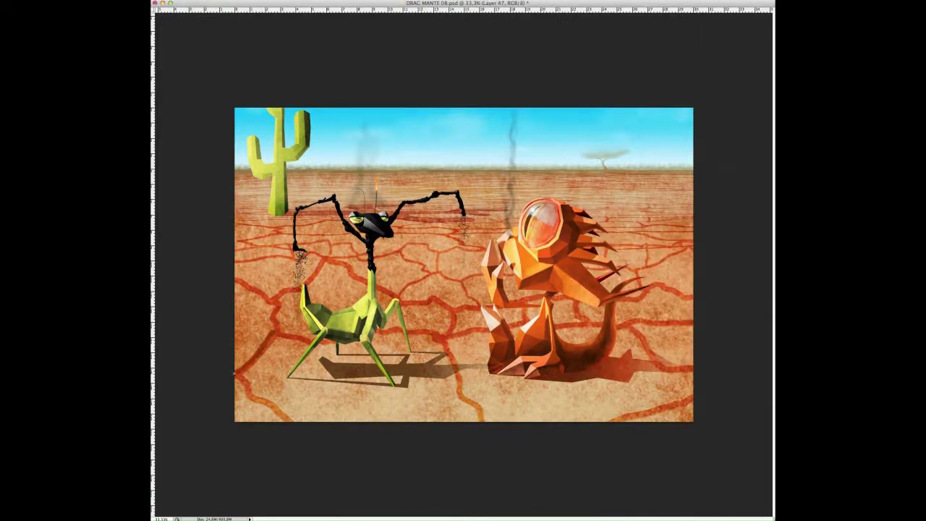
left_click_drag(246, 385, 257, 401)
key("ctrl+l")
Step: Darken the cracks with Levels black input 41 and fade the lower-left crack
left_click_drag(726, 239, 742, 238)
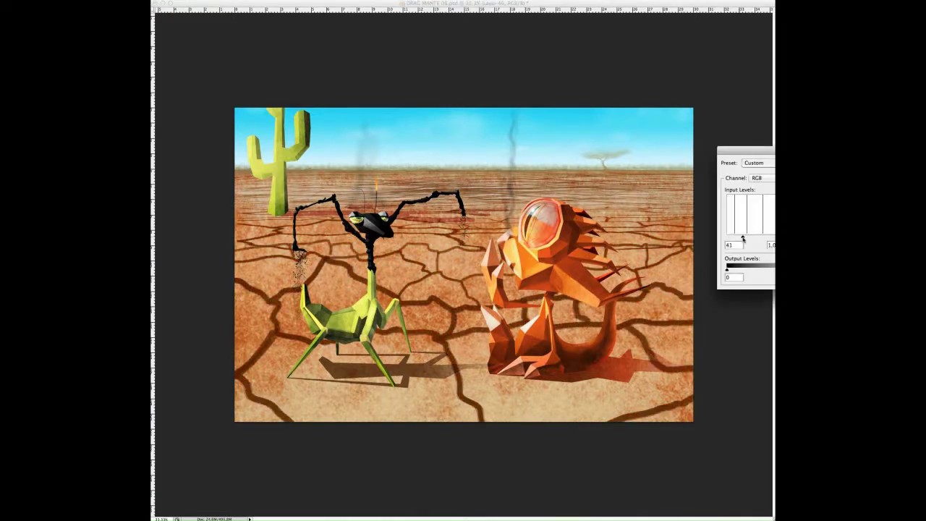
key("Return")
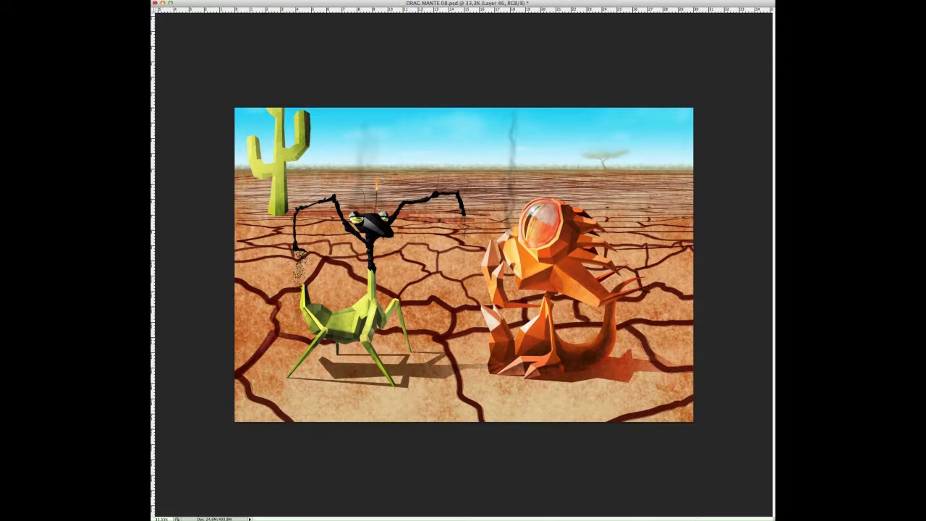
left_click_drag(267, 405, 285, 416)
mouse_move(250, 377)
left_mouse_down()
mouse_move(251, 398)
mouse_move(287, 419)
left_mouse_up()
Step: Fade crack segments along the left edge and at the lower centre
left_click_drag(265, 288, 241, 293)
left_click_drag(449, 345, 481, 420)
left_click_drag(485, 333, 447, 331)
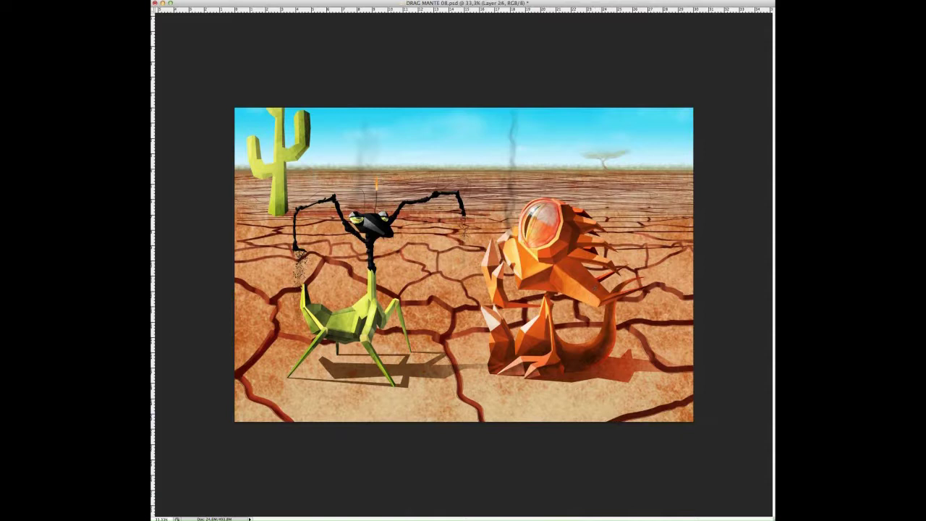
Step: Paint pale highlights across the cracked ground around and between both creatures
left_click_drag(428, 341, 478, 419)
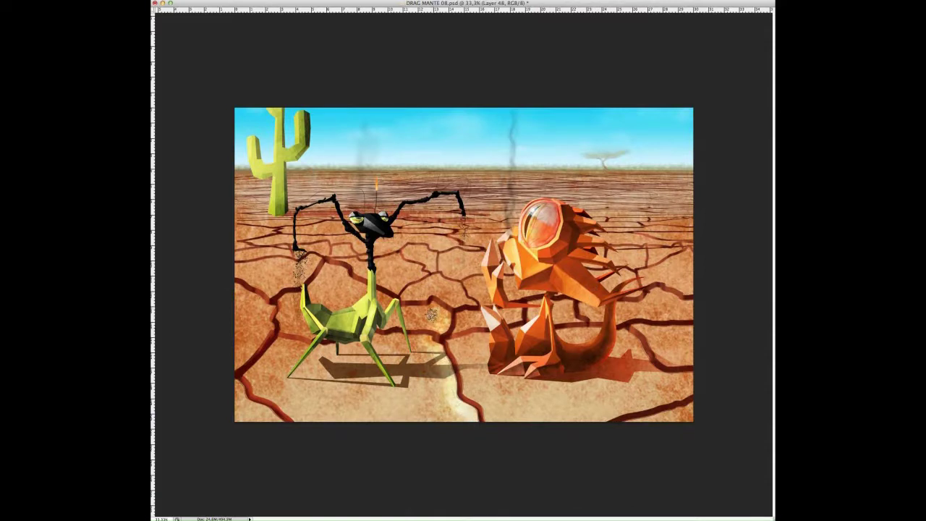
left_click_drag(431, 315, 459, 289)
left_click_drag(442, 362, 416, 405)
mouse_move(622, 340)
left_mouse_down()
mouse_move(673, 384)
mouse_move(597, 415)
left_mouse_up()
mouse_move(426, 261)
left_mouse_down()
mouse_move(384, 289)
mouse_move(481, 271)
left_mouse_up()
left_click_drag(268, 290, 239, 354)
left_click_drag(434, 308, 390, 355)
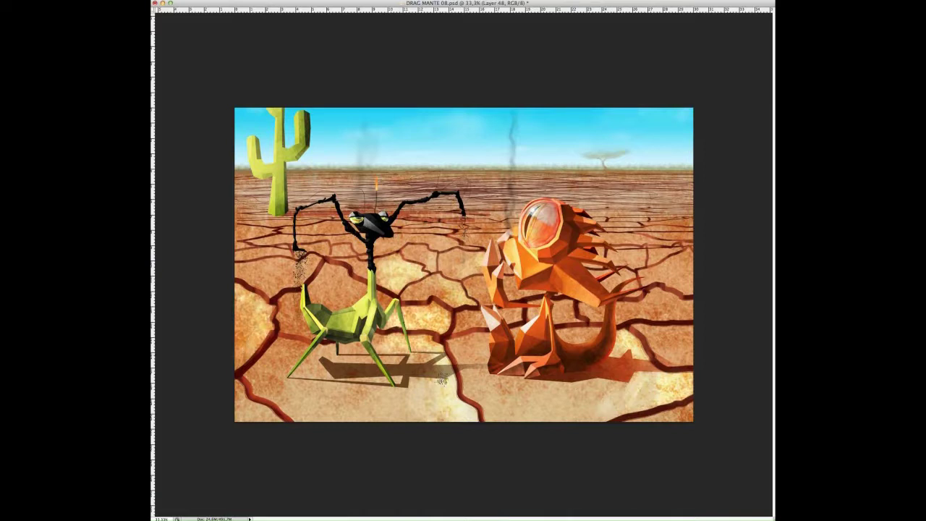
left_click_drag(362, 289, 337, 271)
left_click_drag(416, 260, 474, 256)
left_click_drag(318, 264, 264, 293)
left_click_drag(698, 307, 622, 311)
mouse_move(687, 274)
left_mouse_down()
mouse_move(600, 282)
mouse_move(677, 249)
left_mouse_up()
mouse_move(473, 248)
left_mouse_down()
mouse_move(428, 242)
mouse_move(321, 253)
left_mouse_up()
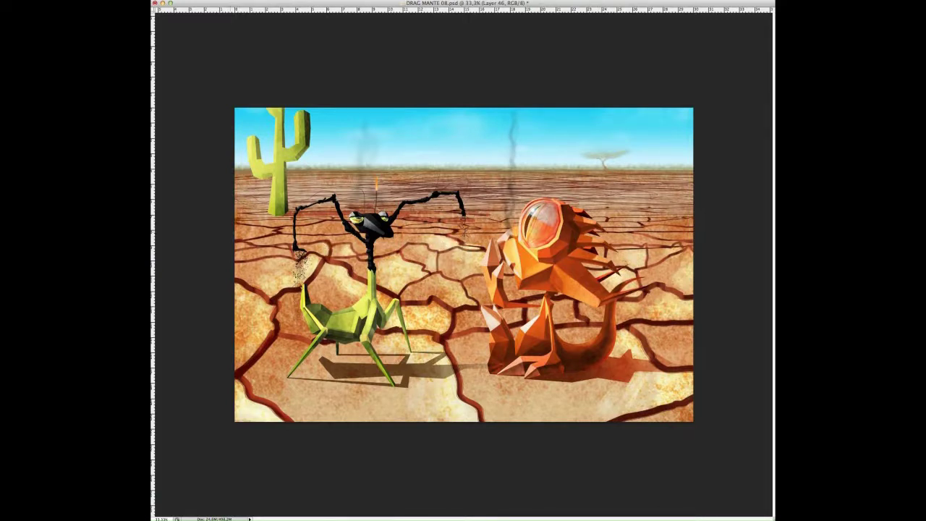
Step: Brighten small ground patches and a thin band of distant ground on the highlight layer
key("ctrl+shift+alt+e")
left_click_drag(376, 249, 448, 228)
mouse_move(267, 232)
left_mouse_down()
mouse_move(244, 234)
mouse_move(288, 253)
left_mouse_up()
mouse_move(675, 241)
left_mouse_down()
mouse_move(637, 238)
mouse_move(683, 218)
mouse_move(395, 222)
left_mouse_up()
mouse_move(273, 221)
left_mouse_down()
mouse_move(347, 226)
mouse_move(515, 200)
left_mouse_up()
Step: Shade the ground left of the mantis and brighten the crack between the creatures
mouse_move(320, 269)
left_mouse_down()
mouse_move(287, 304)
mouse_move(290, 333)
left_mouse_up()
mouse_move(242, 269)
left_mouse_down()
mouse_move(272, 354)
mouse_move(272, 388)
left_mouse_up()
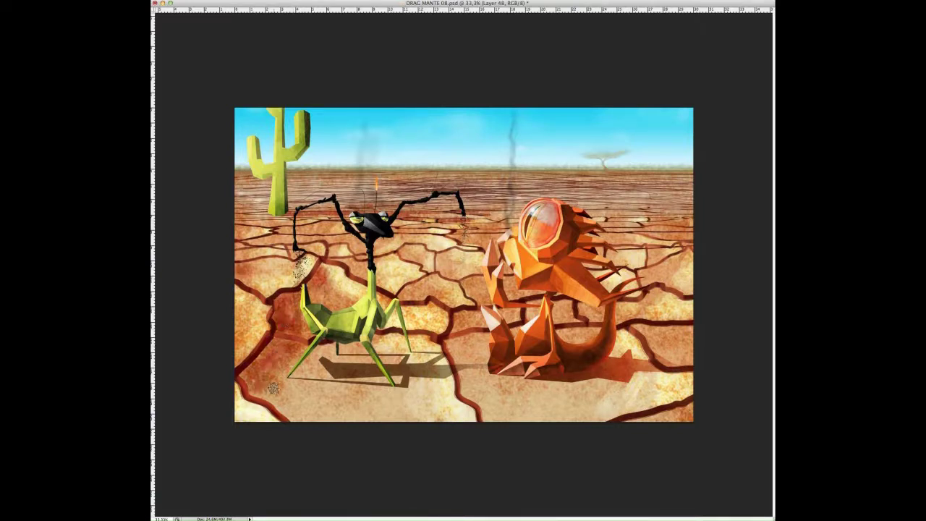
left_click_drag(315, 266, 250, 373)
left_click_drag(273, 341, 248, 371)
left_click_drag(313, 282, 289, 298)
mouse_move(454, 314)
left_mouse_down()
mouse_move(452, 363)
mouse_move(479, 414)
left_mouse_up()
Step: Feather the horizon band, blur it at 21.2 px, and add a Hue/Saturation layer to mute colours
key("alt+[")
key("alt+[")
key("shift+F6")
key("Return")
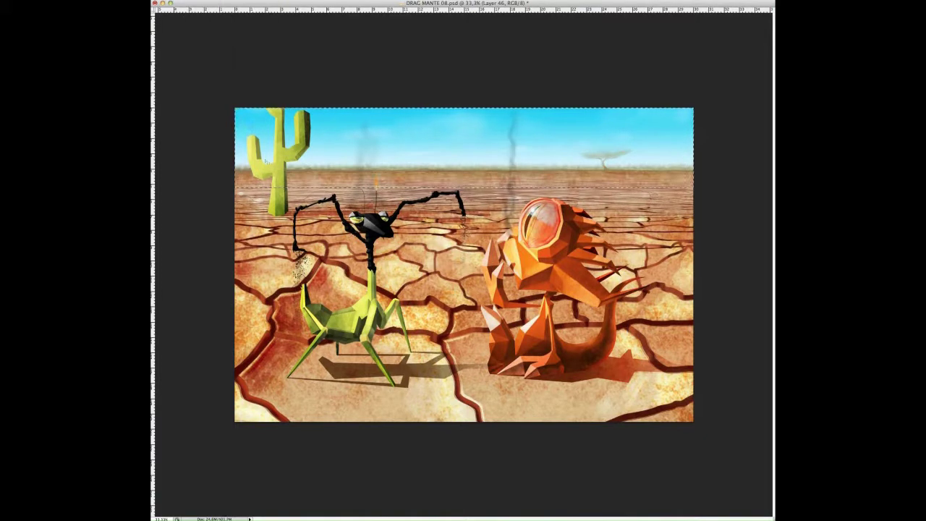
left_click(290, 64)
key("Escape")
key("ctrl+alt+f")
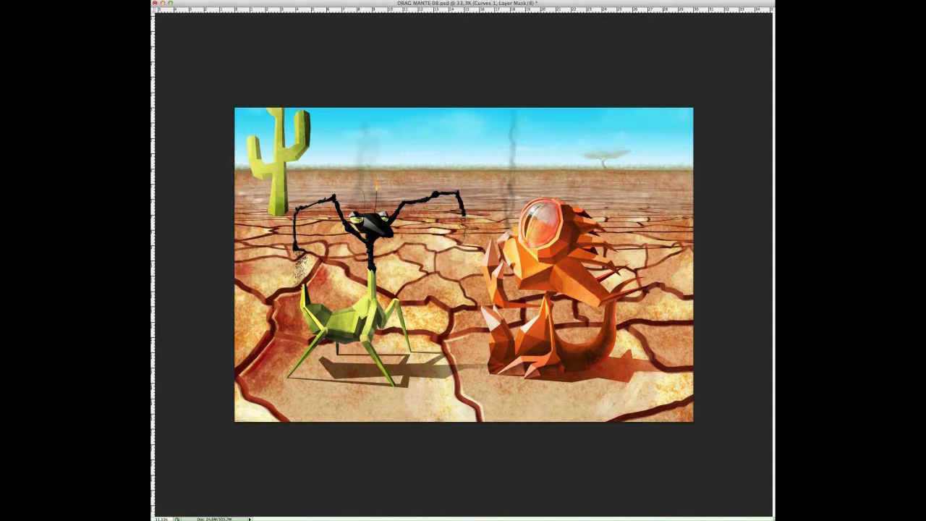
key("alt+[")
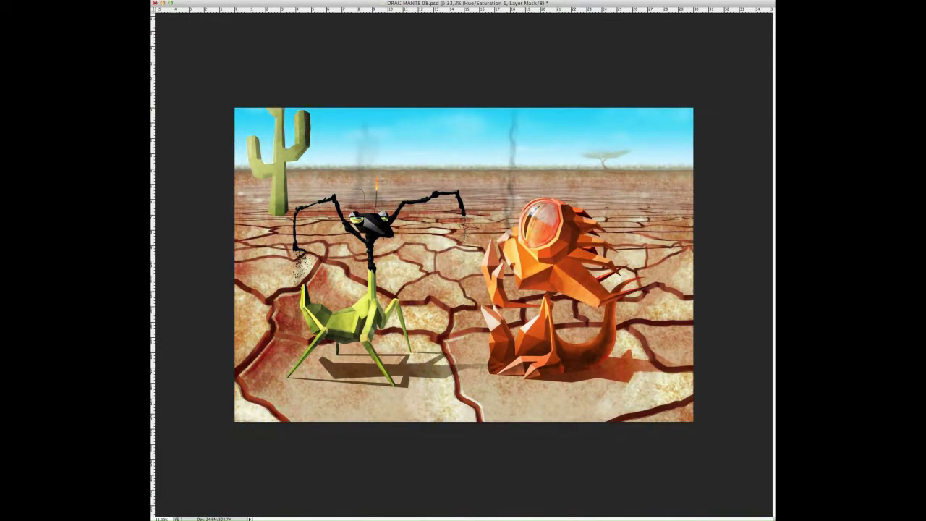
Step: Look over the DRAG MANTE project folder in Finder, then return to Photoshop
key("super+Tab")
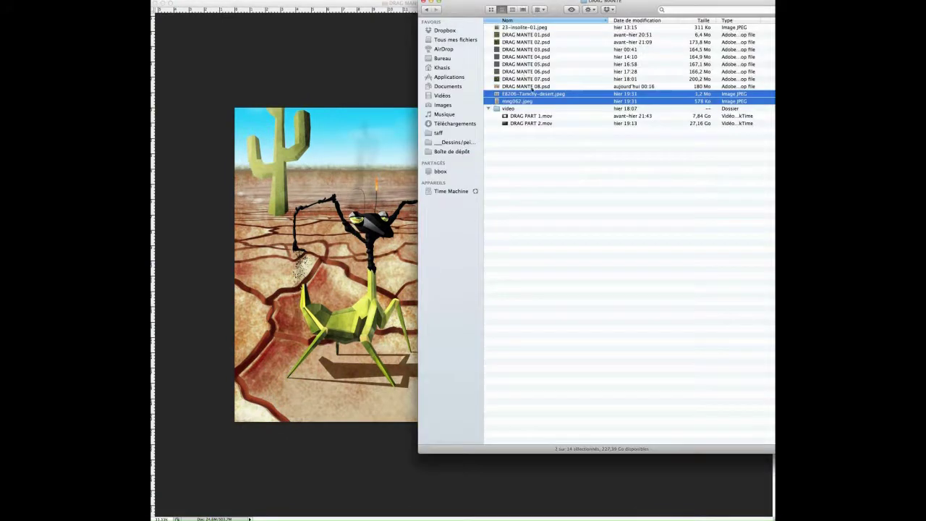
key("super+Tab")
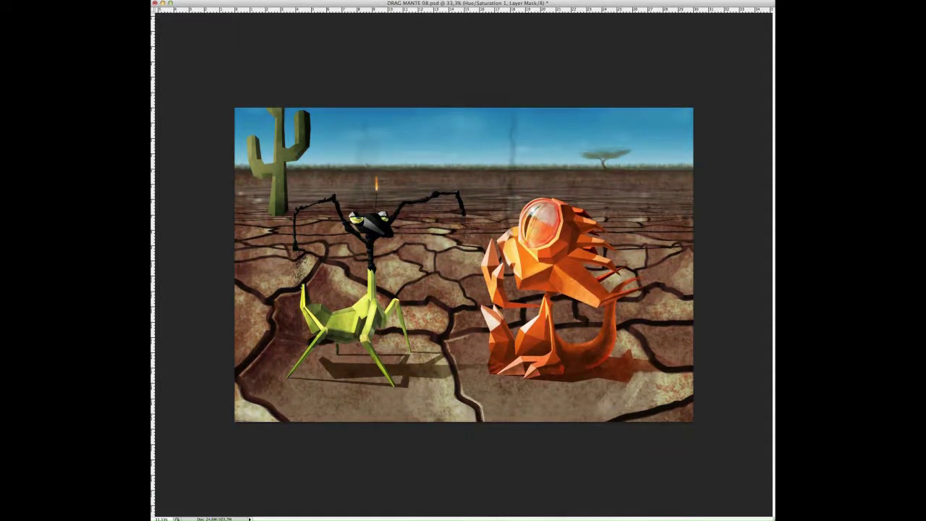
Step: Duplicate the smoke layer above the mantis to darken it and save the painting
key("alt+bracketleft")
key("alt+bracketleft")
key("alt+bracketleft")
key("ctrl+j")
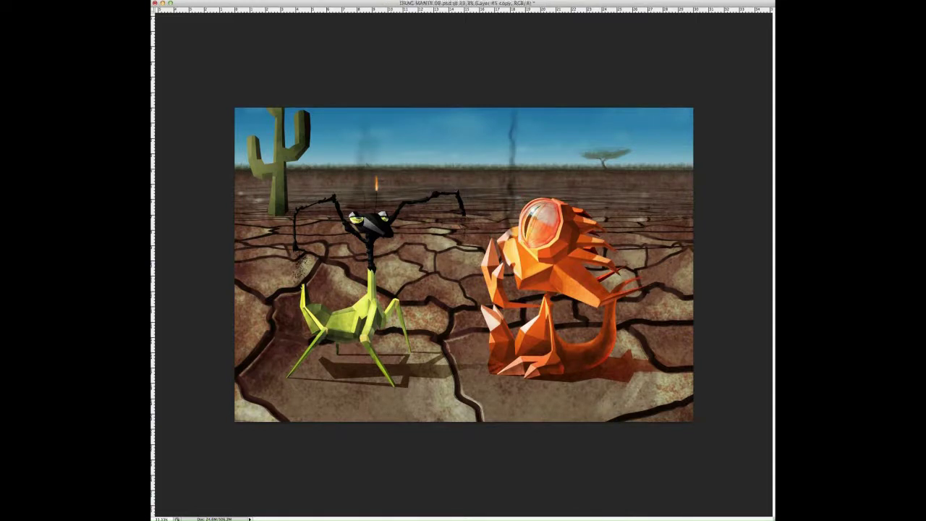
key("ctrl+s")
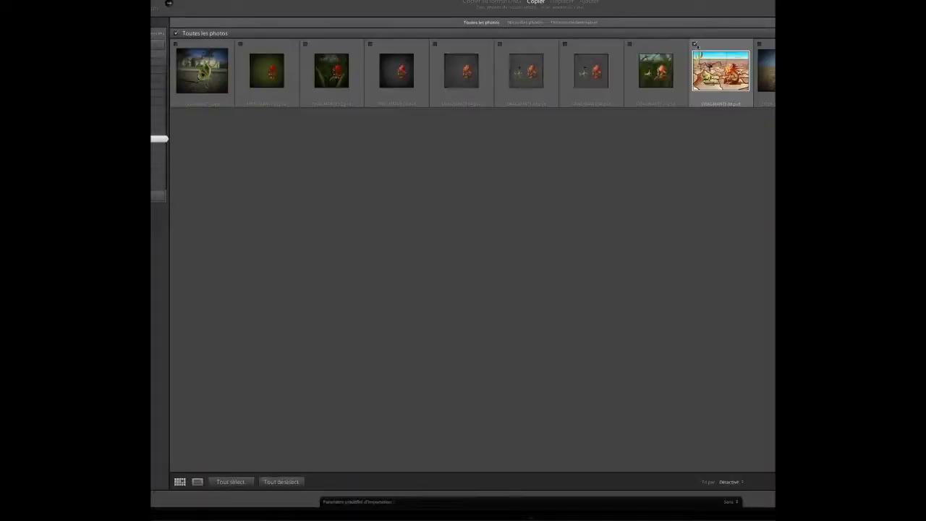